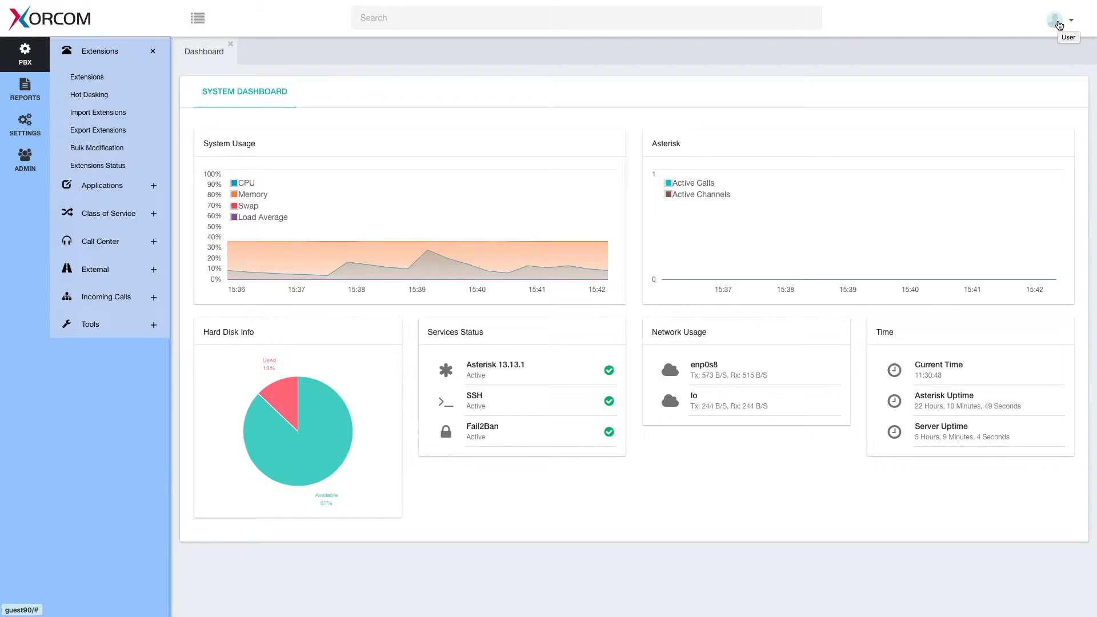
Open the Change Language dialog from the user avatar menu at top right
click(1058, 25)
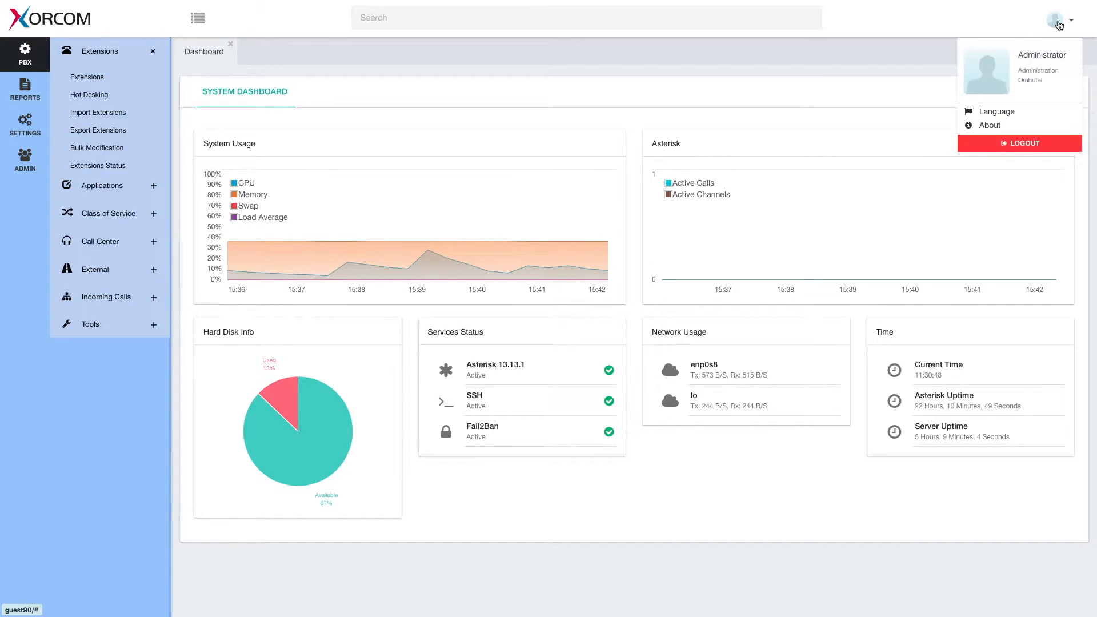
click(998, 112)
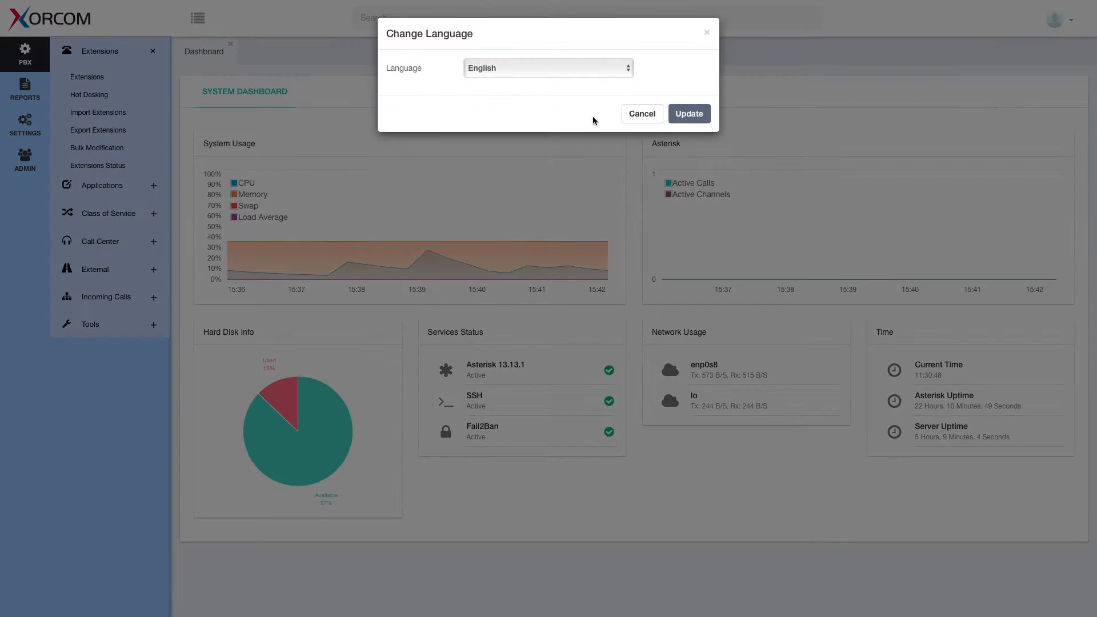
Switch the interface to español and open the new extension form under PBX > Extensiones
click(571, 67)
click(540, 85)
click(690, 114)
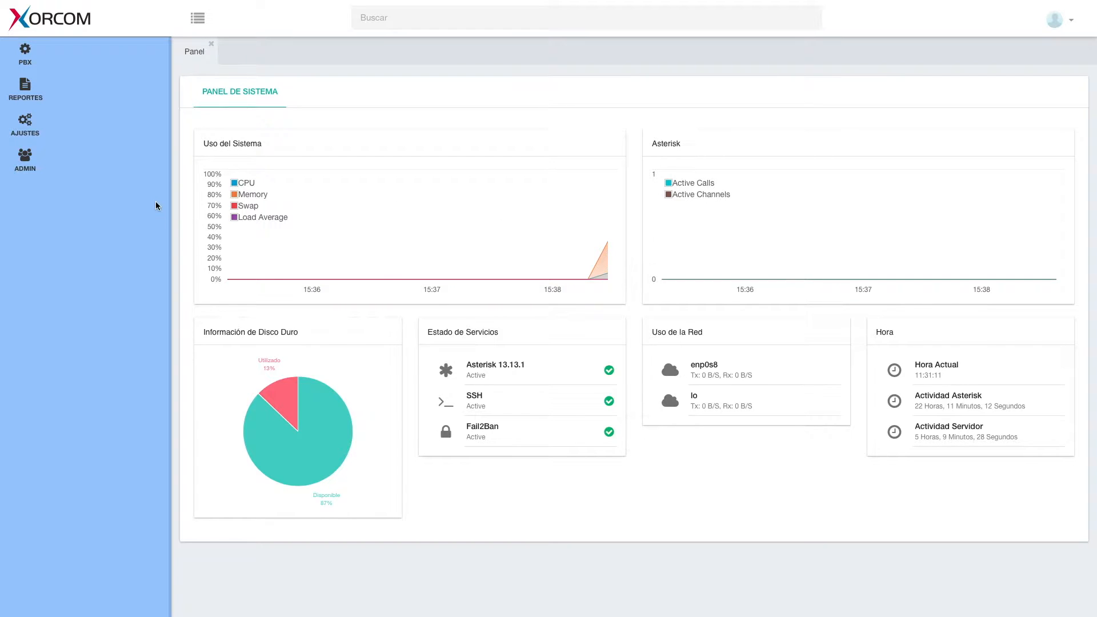
click(19, 51)
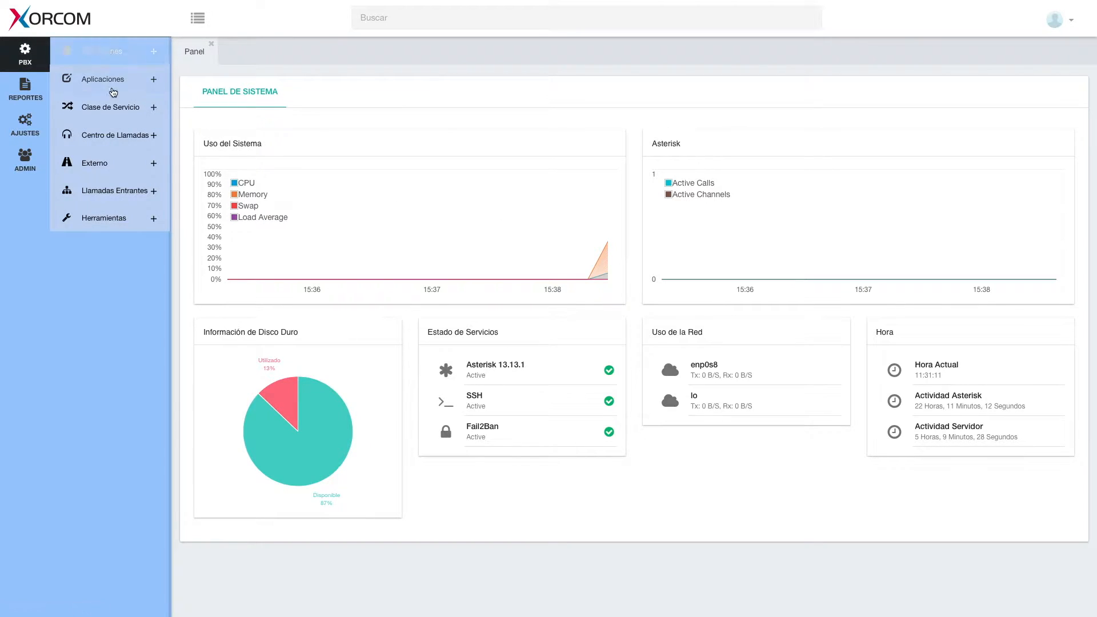
click(100, 51)
click(90, 76)
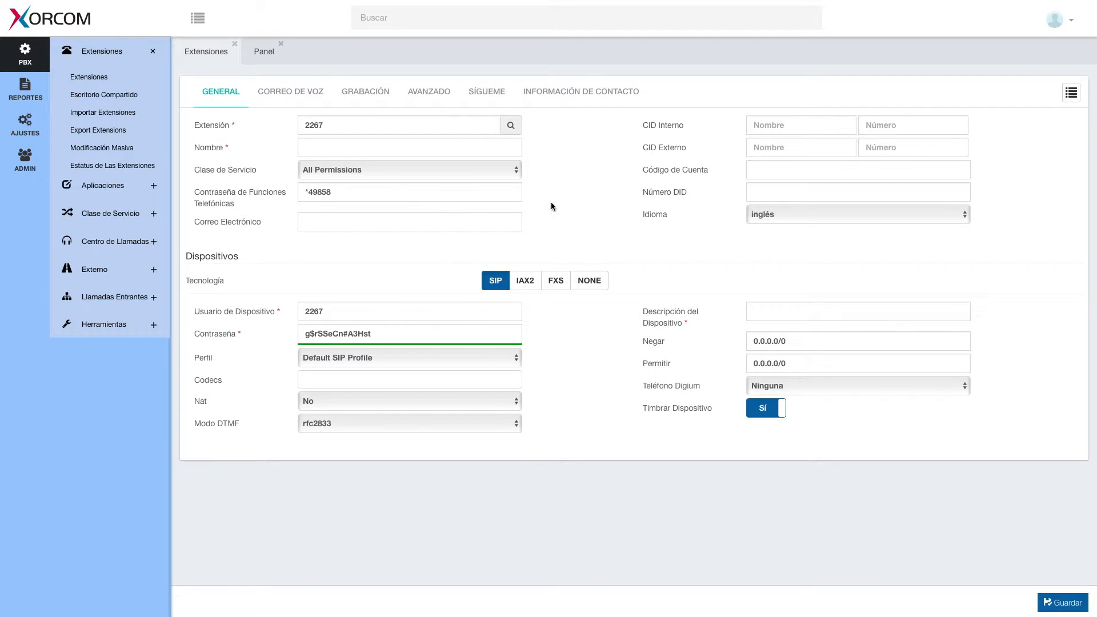
Switch the interface language back to English through the avatar menu's Idioma dialog
click(1061, 21)
click(990, 110)
click(536, 69)
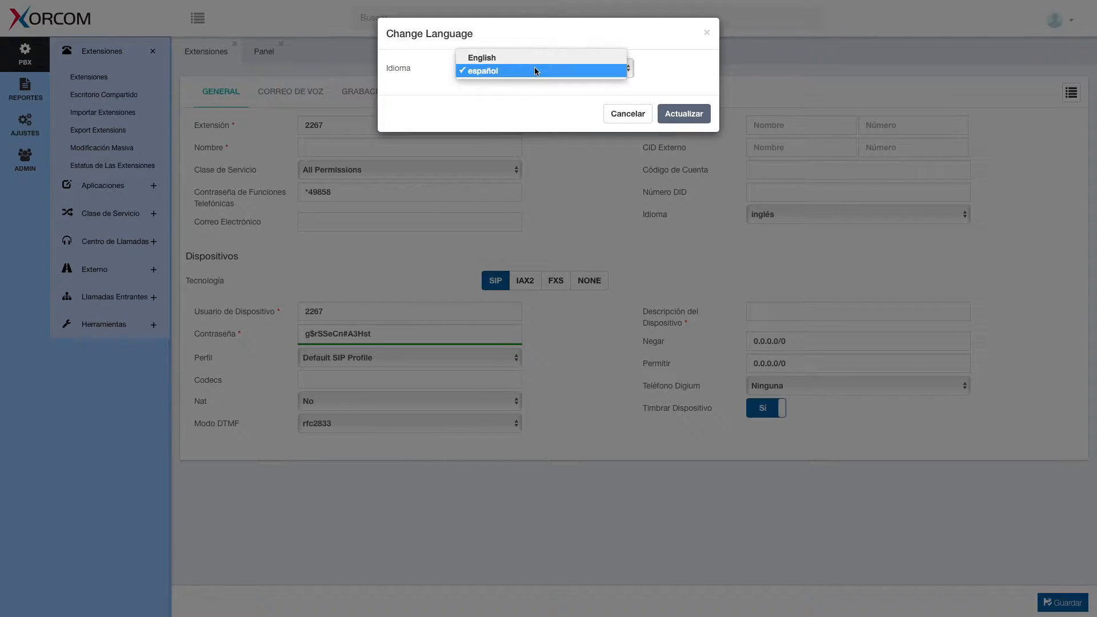
click(535, 59)
click(683, 113)
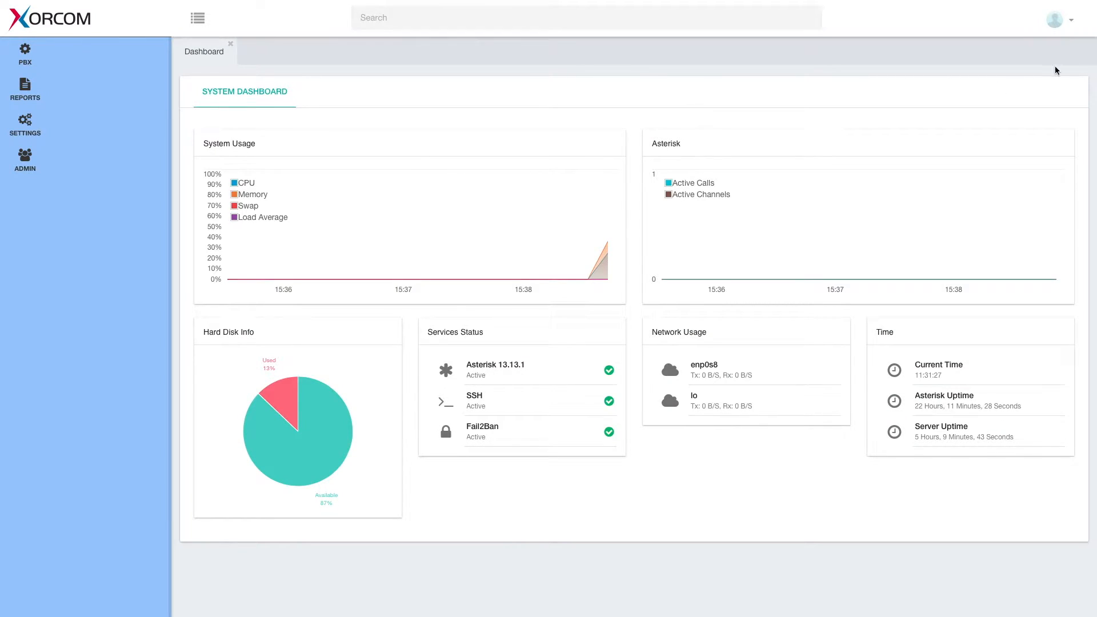
click(1056, 21)
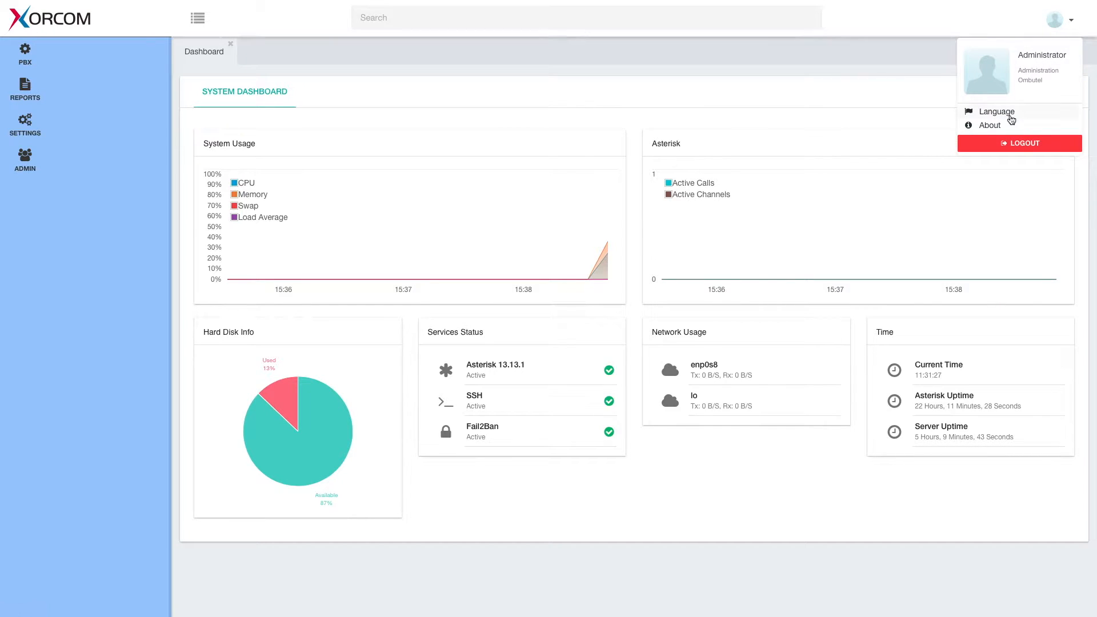
click(988, 127)
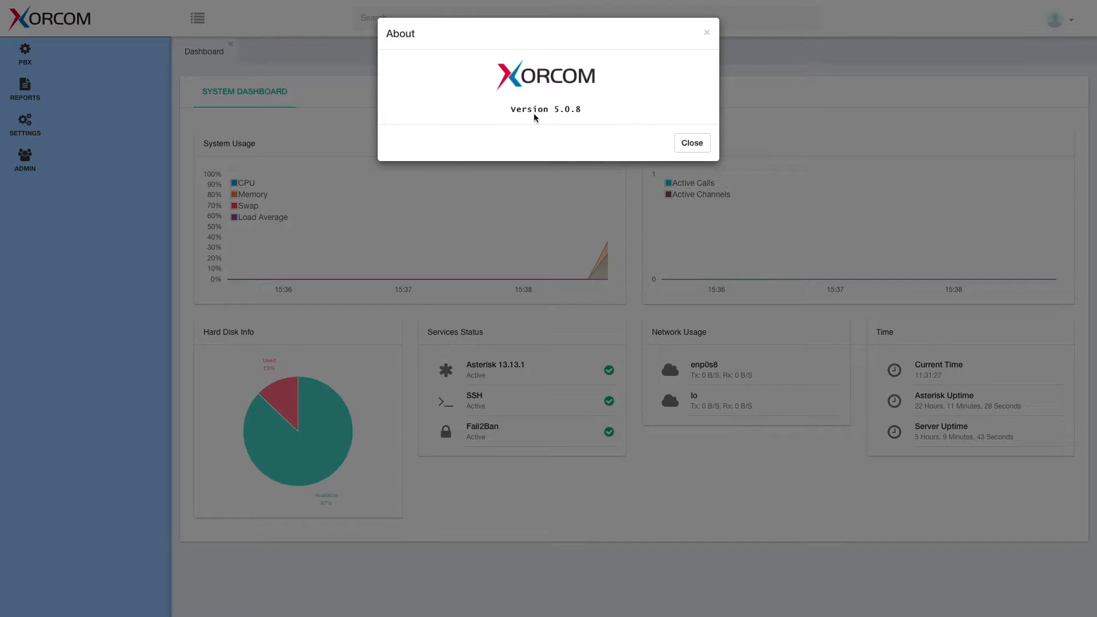
drag(510, 108, 584, 110)
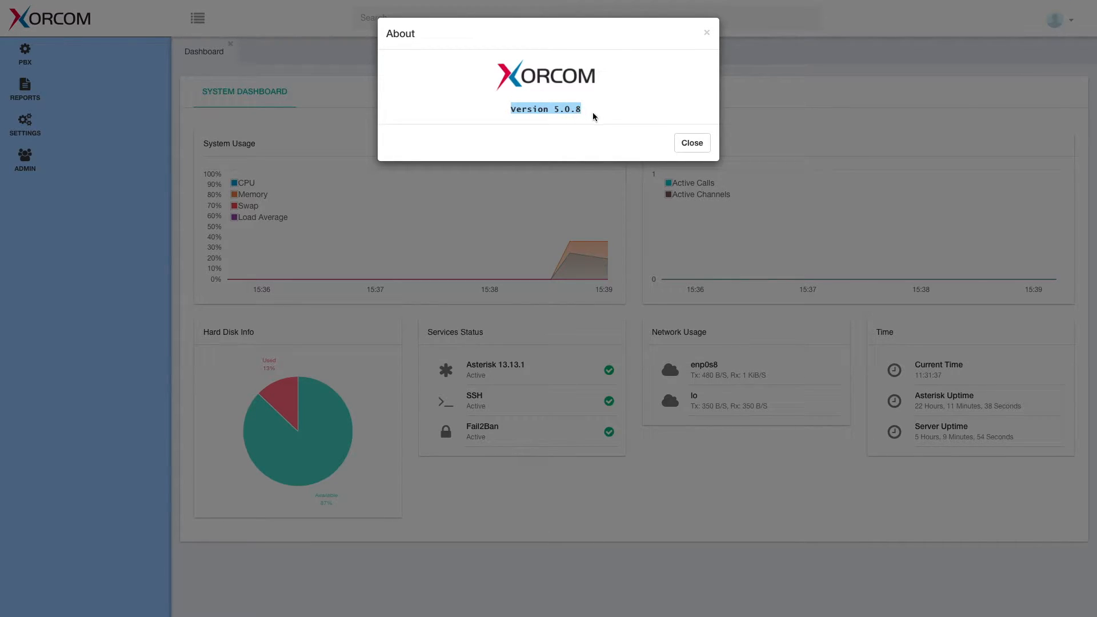
click(690, 144)
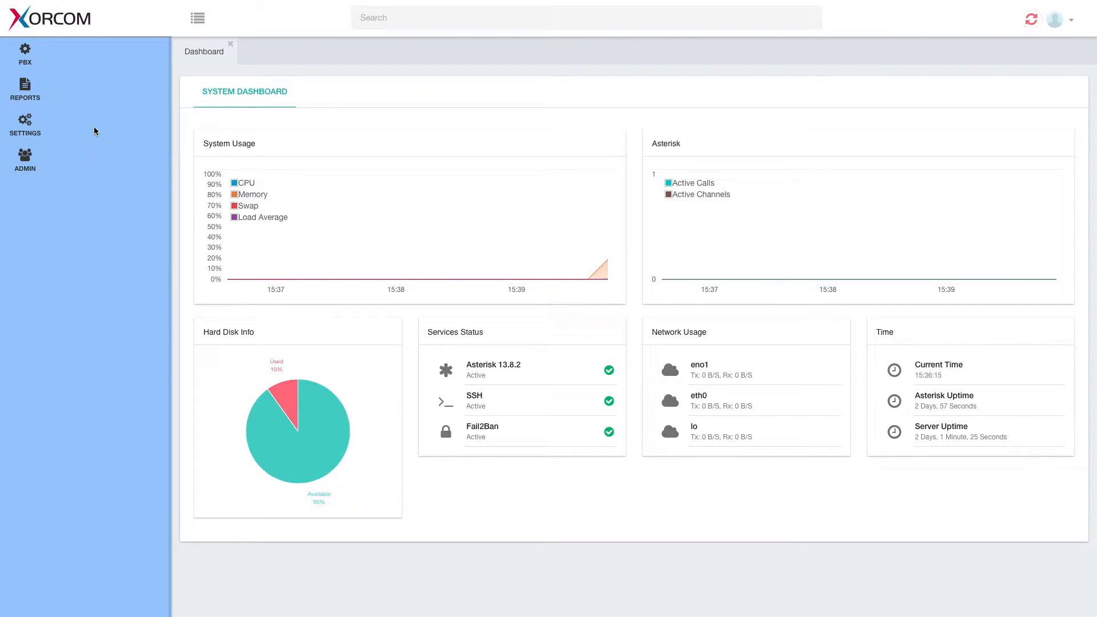
Go to Settings > Endpoint Manager > Device Mapping
click(27, 124)
click(127, 163)
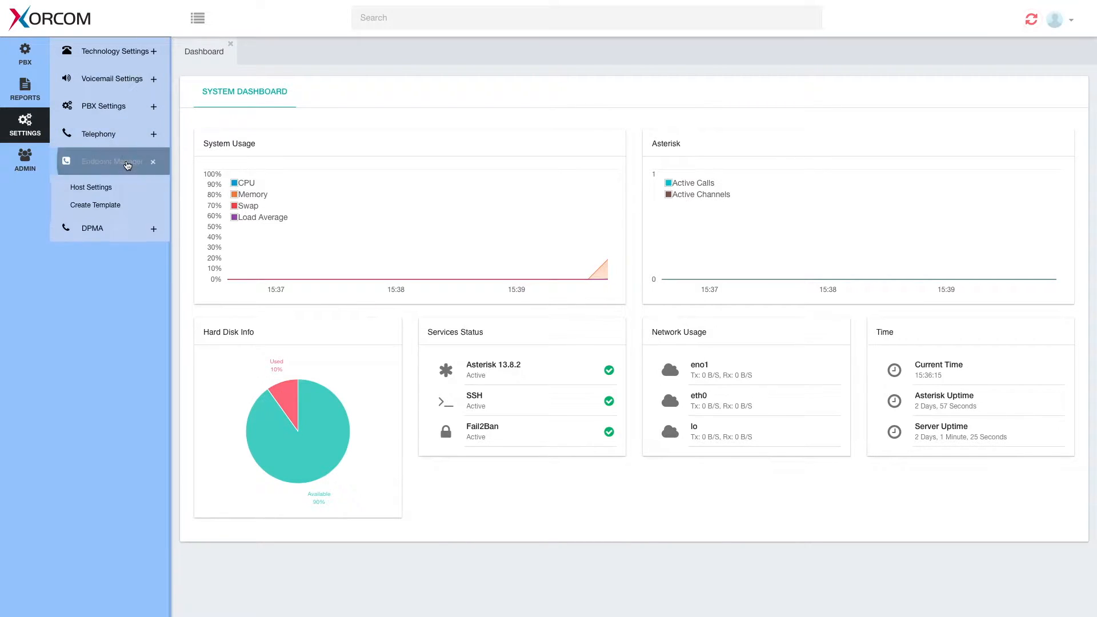
click(103, 206)
click(100, 224)
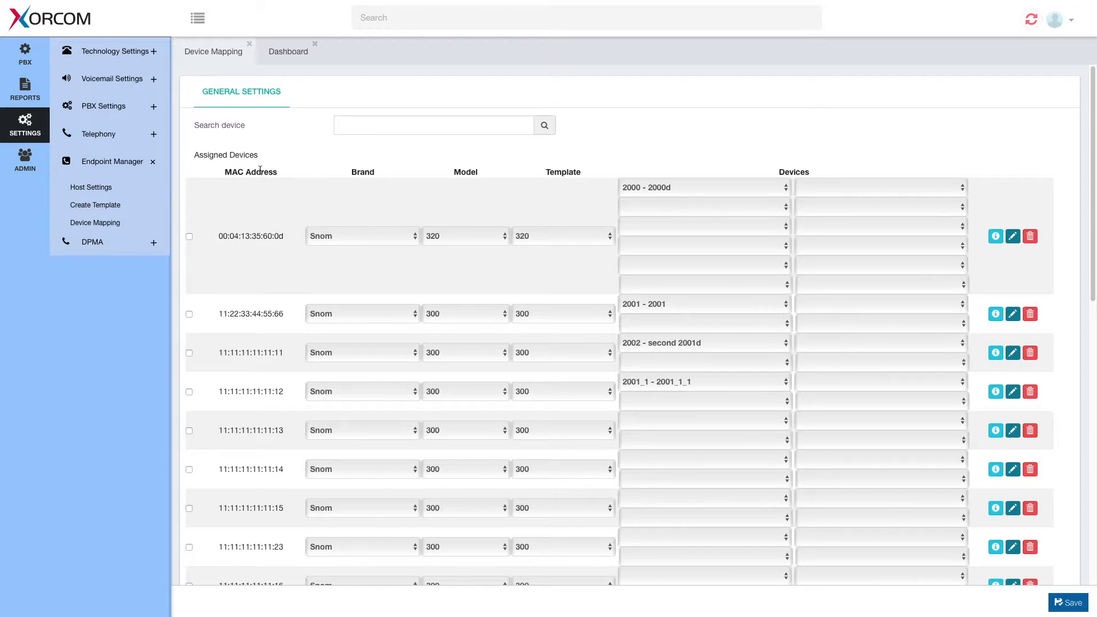
Search the Device Mapping table for device 2002, then for device 2005
click(374, 125)
text(2002)
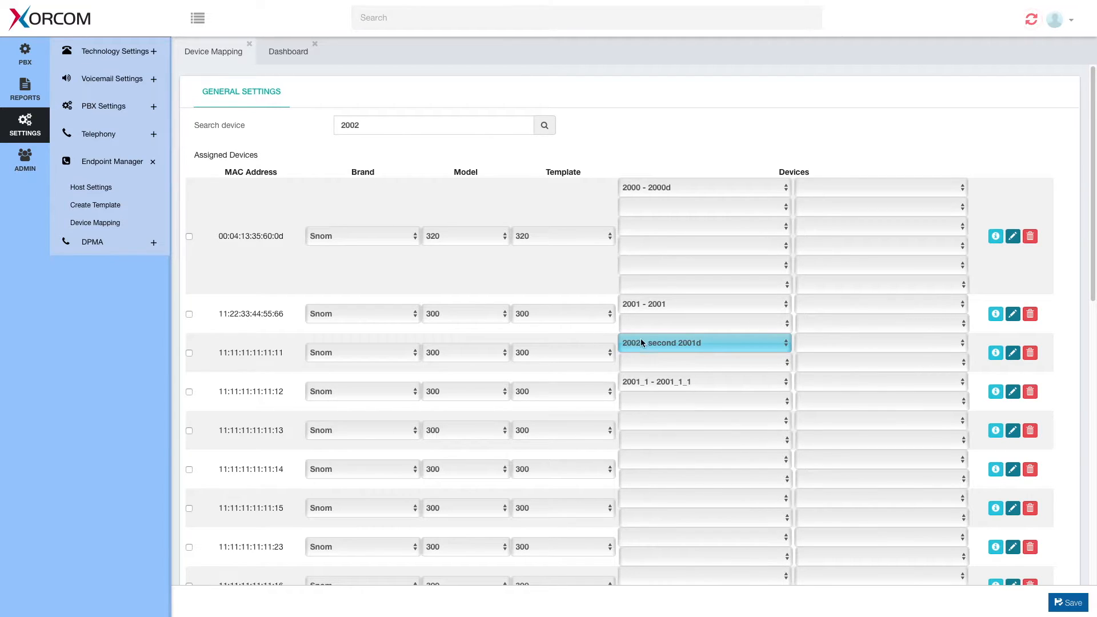
scroll(604, 338, down, 3)
scroll(604, 338, down, 1)
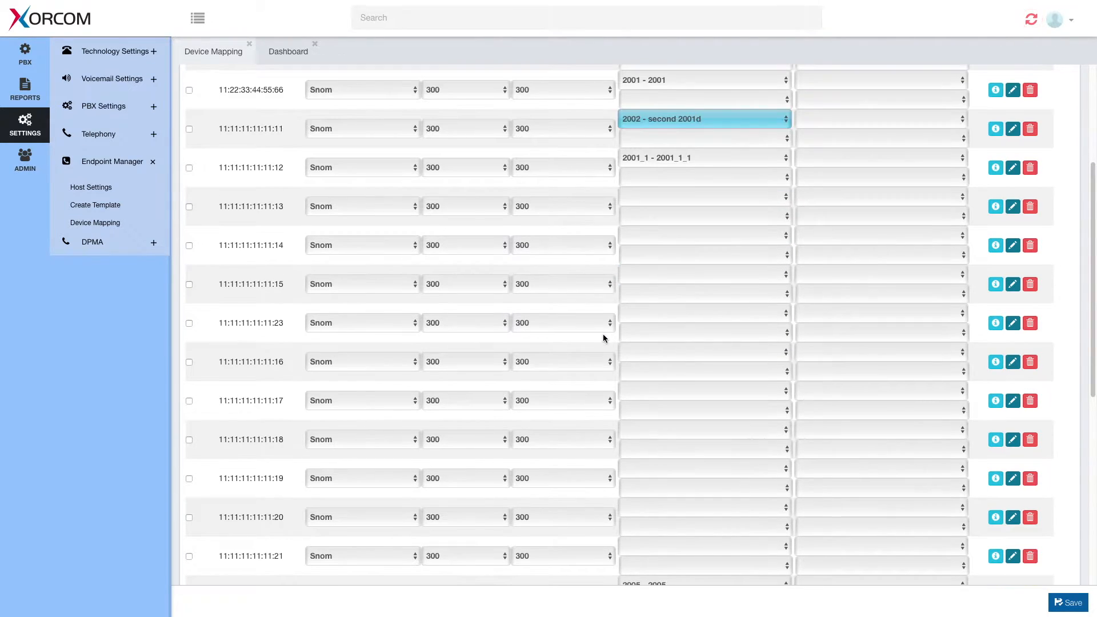
scroll(673, 142, down, 3)
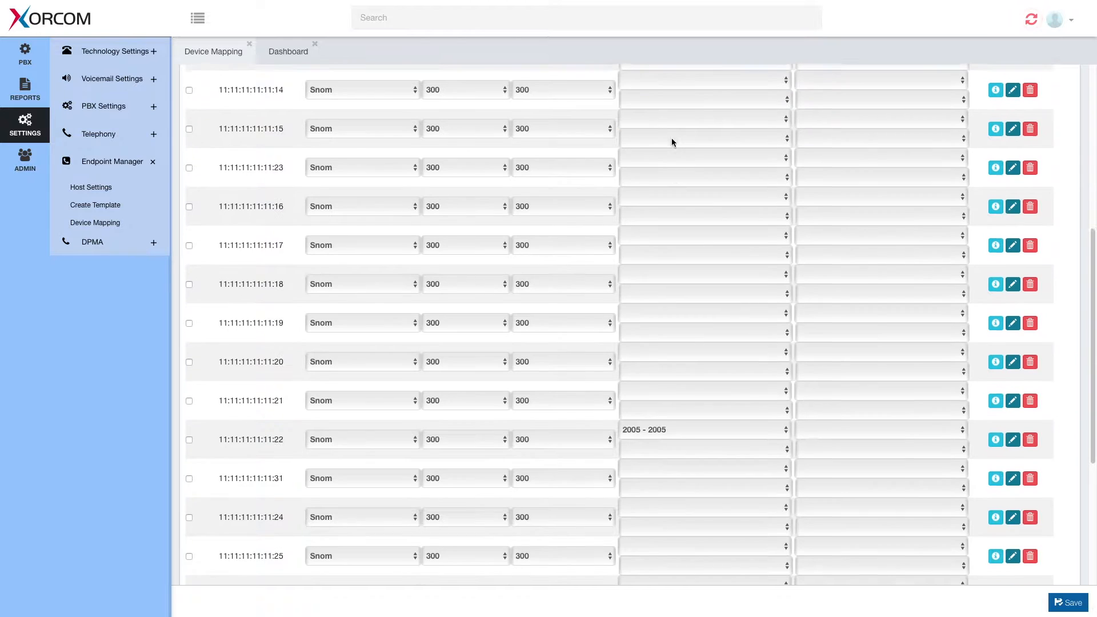
scroll(672, 142, up, 7)
click(398, 125)
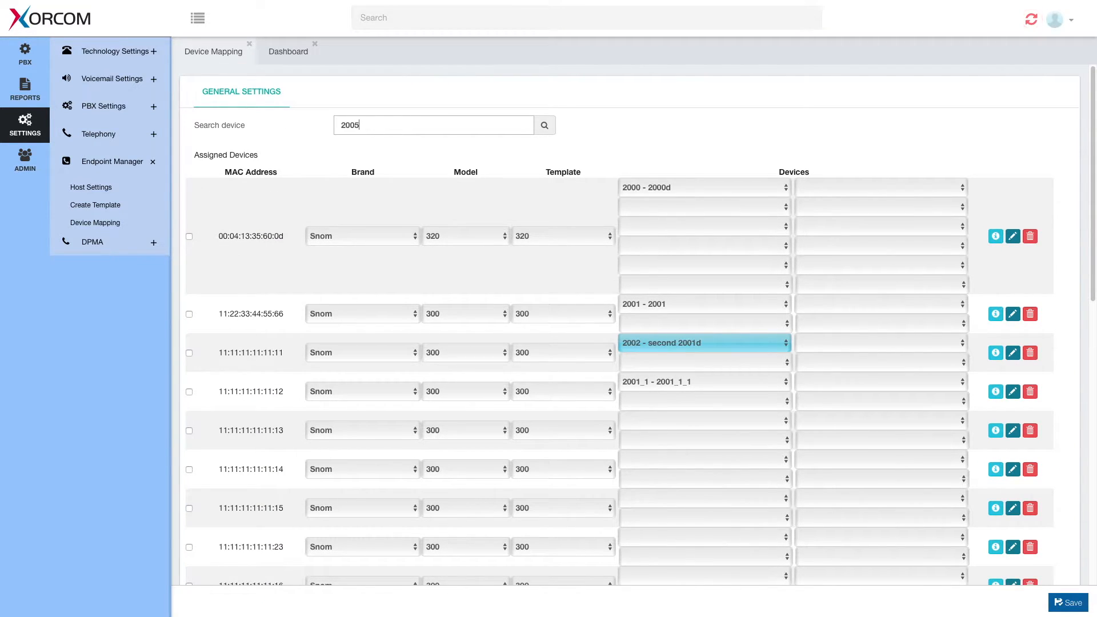
key(Return)
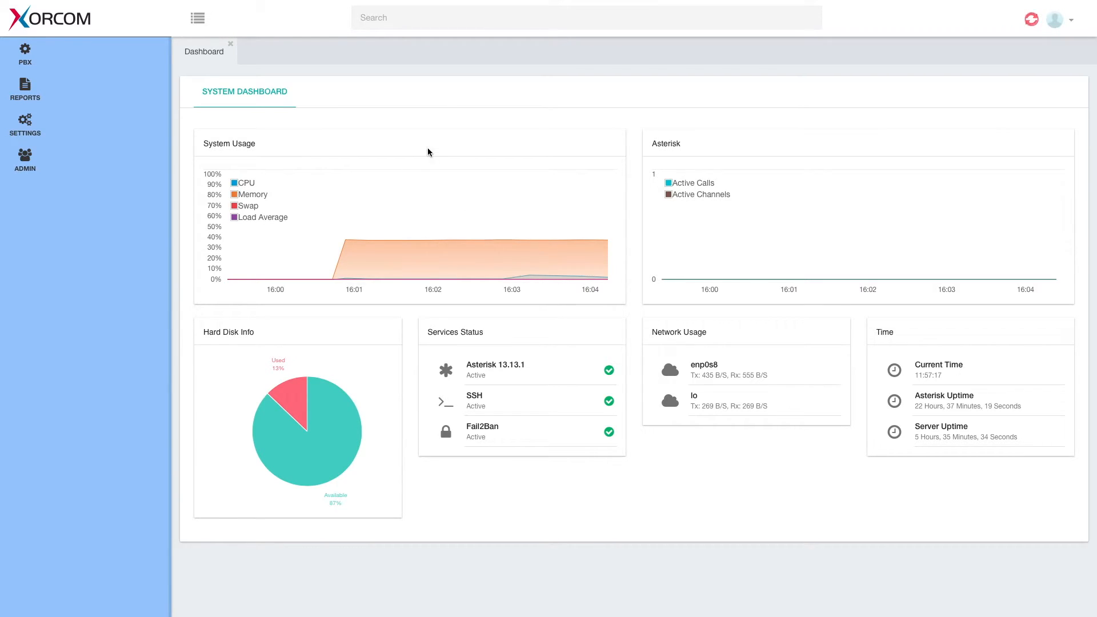
Run a global search for 2008, then narrow it to 'laptop' to find device 2008_1
click(420, 21)
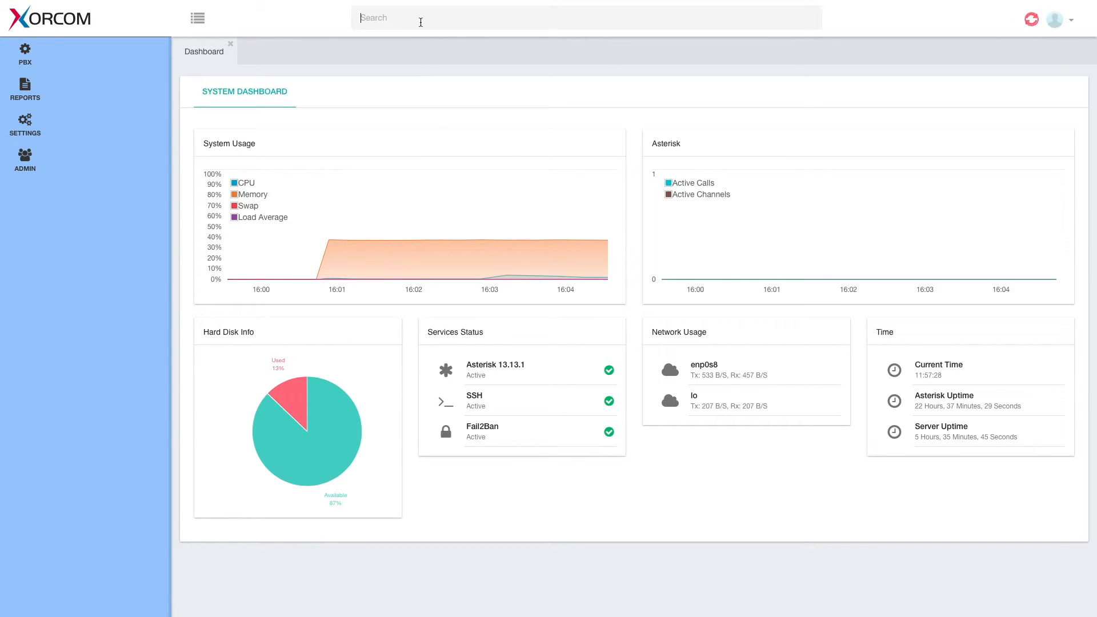
text(2008)
key(Return)
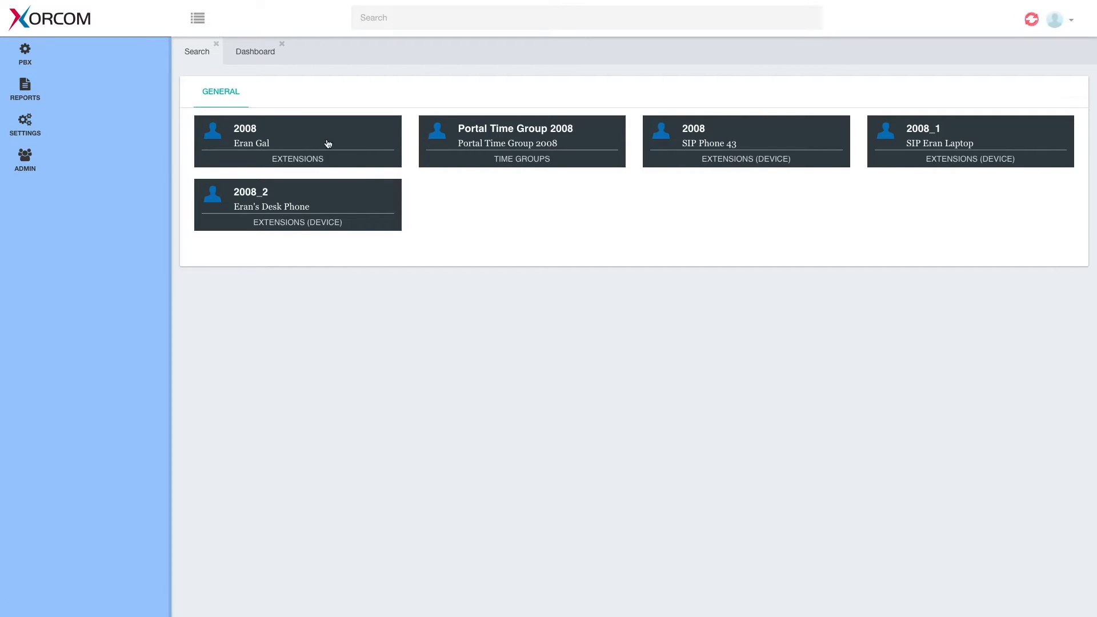
click(535, 134)
text(laptop)
key(Return)
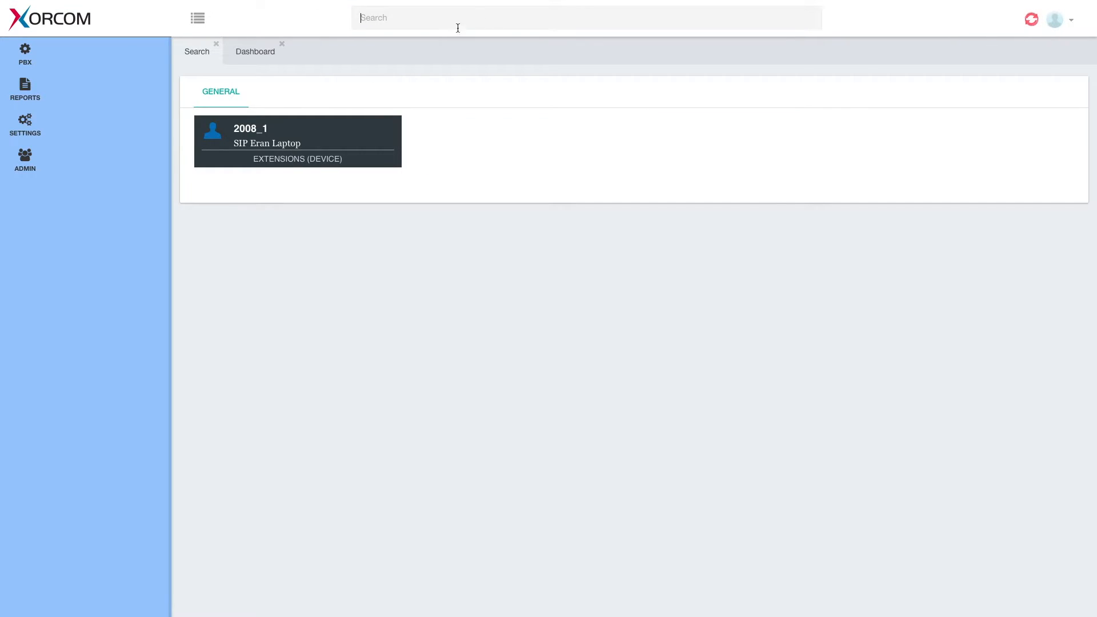
Open extension 2008 from the 2008_1 result, keeping the SIP laptop device 2008_1 selected
click(263, 134)
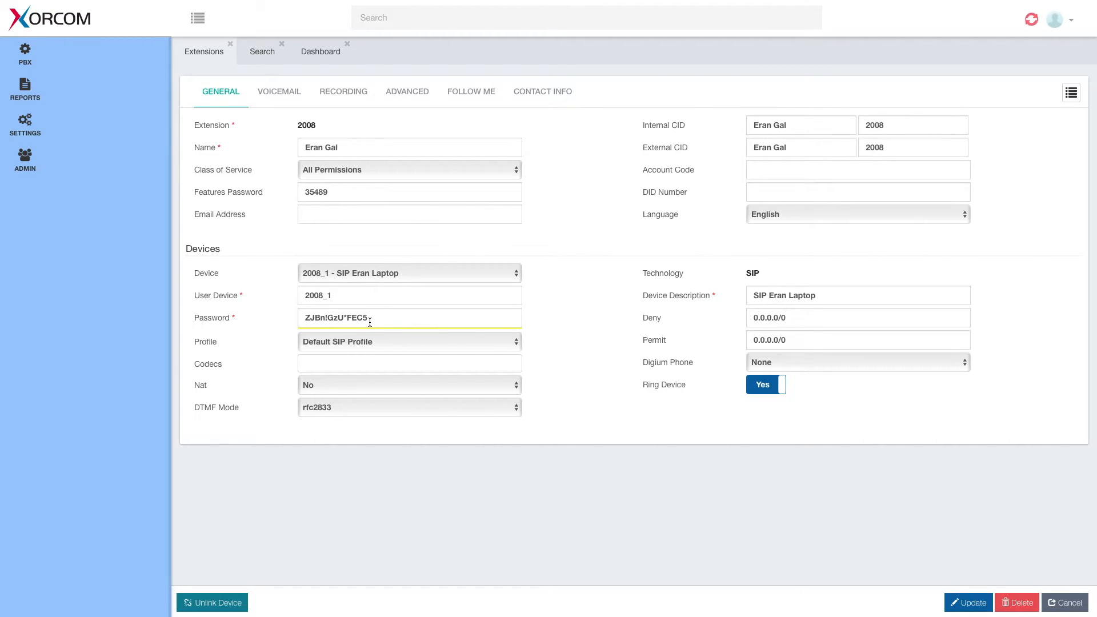
click(397, 276)
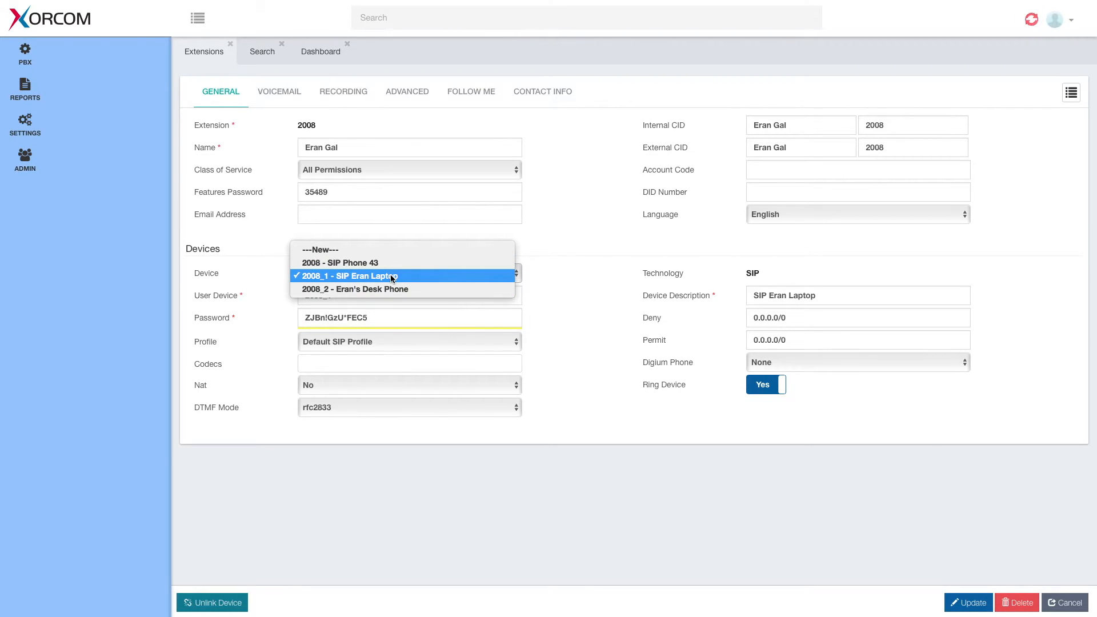
click(387, 277)
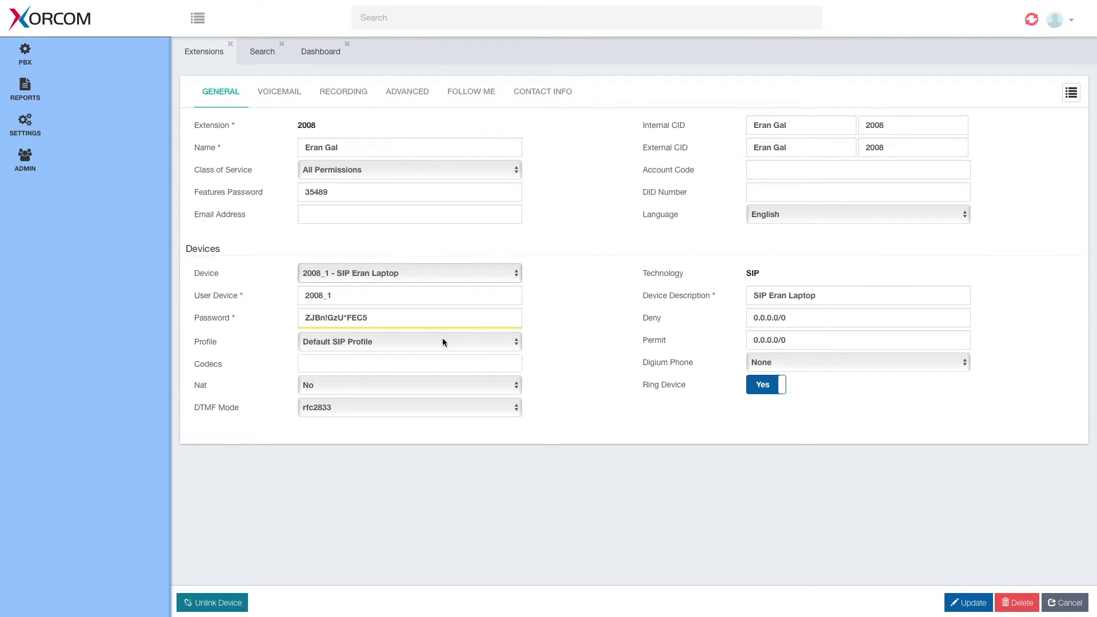
Prefix extension 2008's voicemail password with an asterisk on the Voicemail tab
click(287, 89)
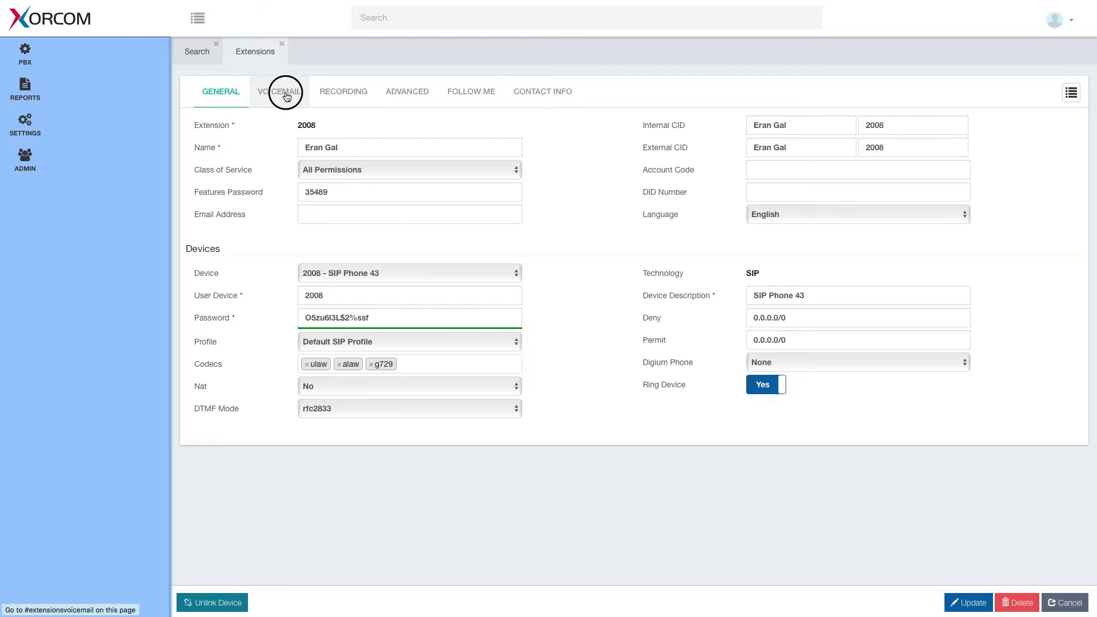
click(306, 193)
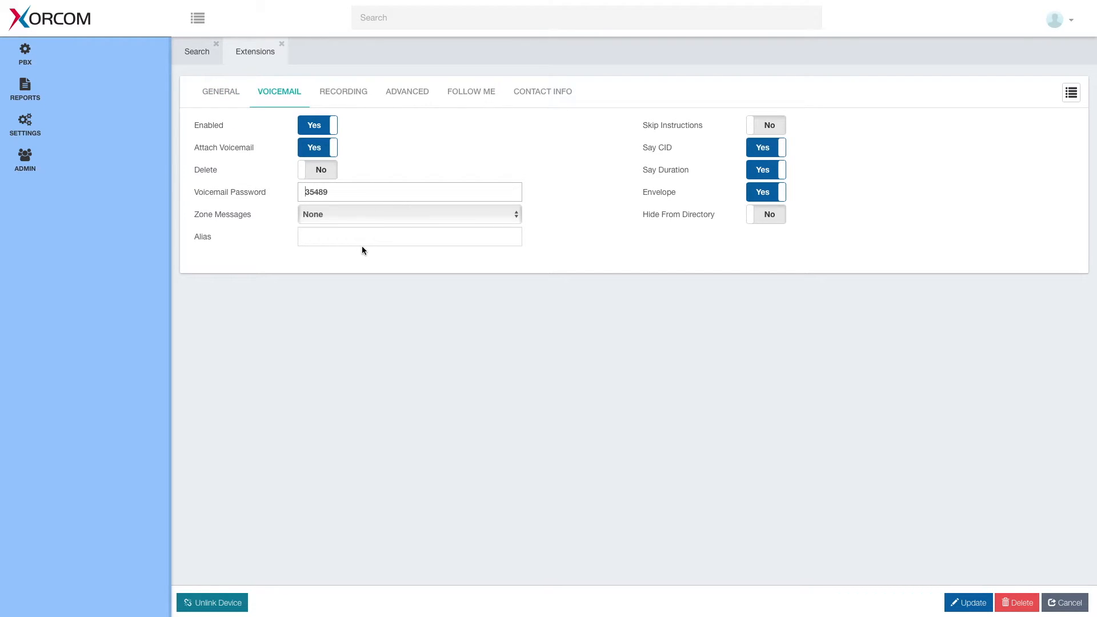
text(*)
Try saving extension 2008, dismiss the invalid-password warning, and search for 'speed'
click(971, 601)
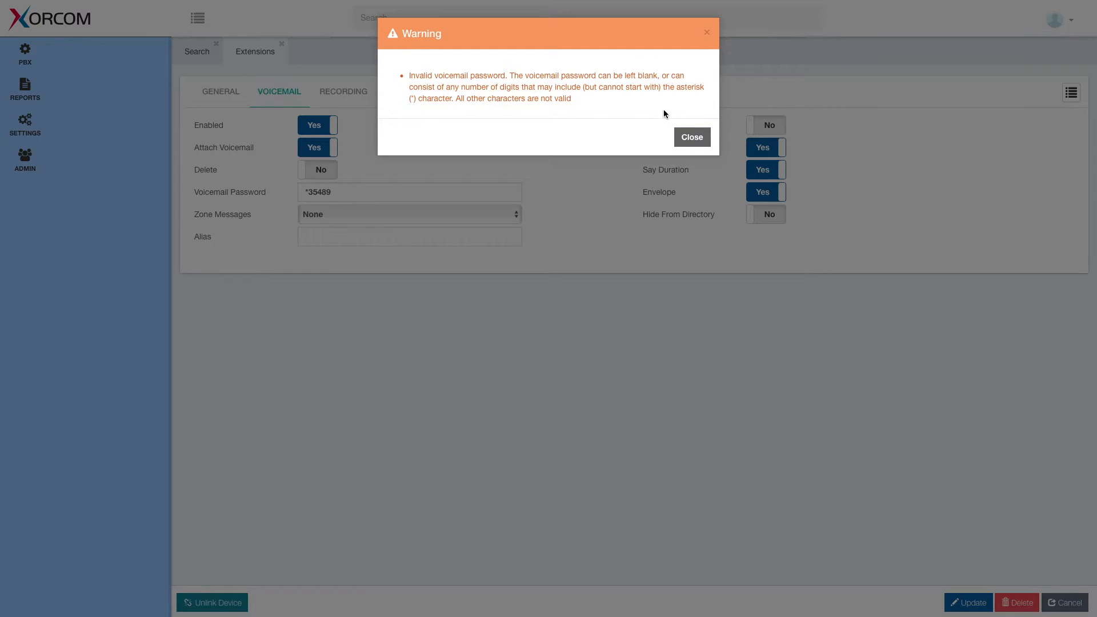
click(692, 138)
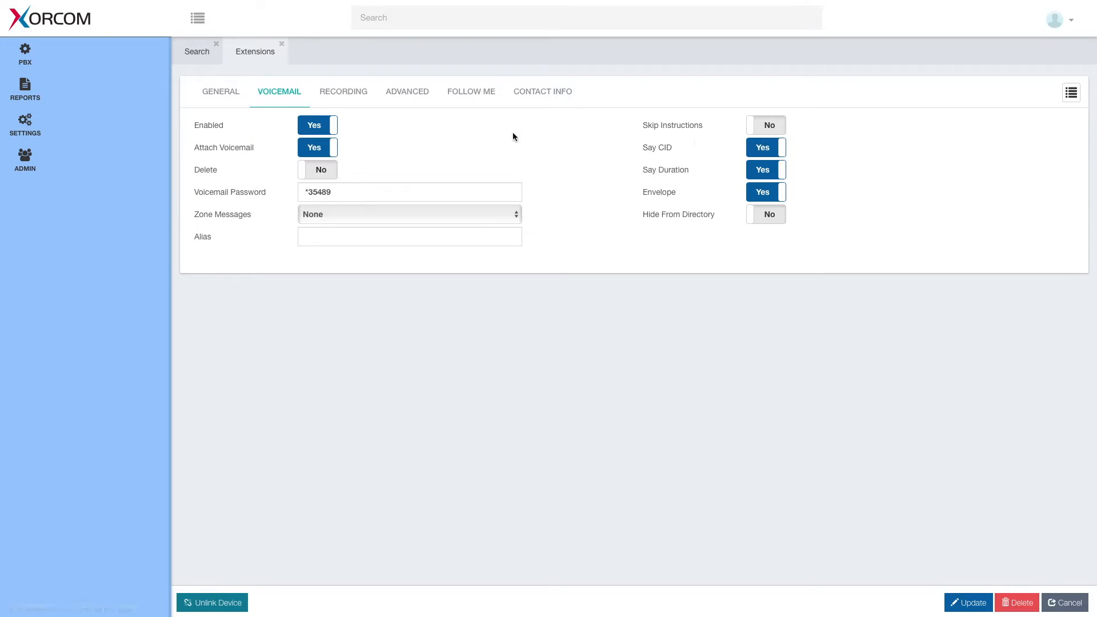
click(447, 17)
text(speed)
key(Return)
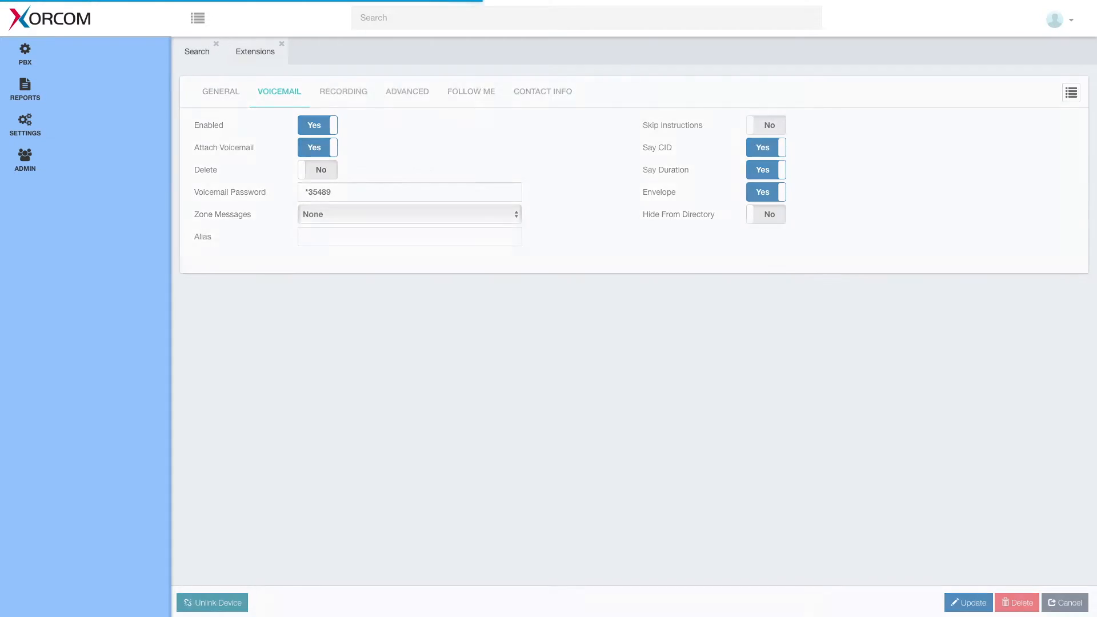
Create speed dial *12 described 'My Favorite Number' with its destination number
click(371, 129)
text(*12)
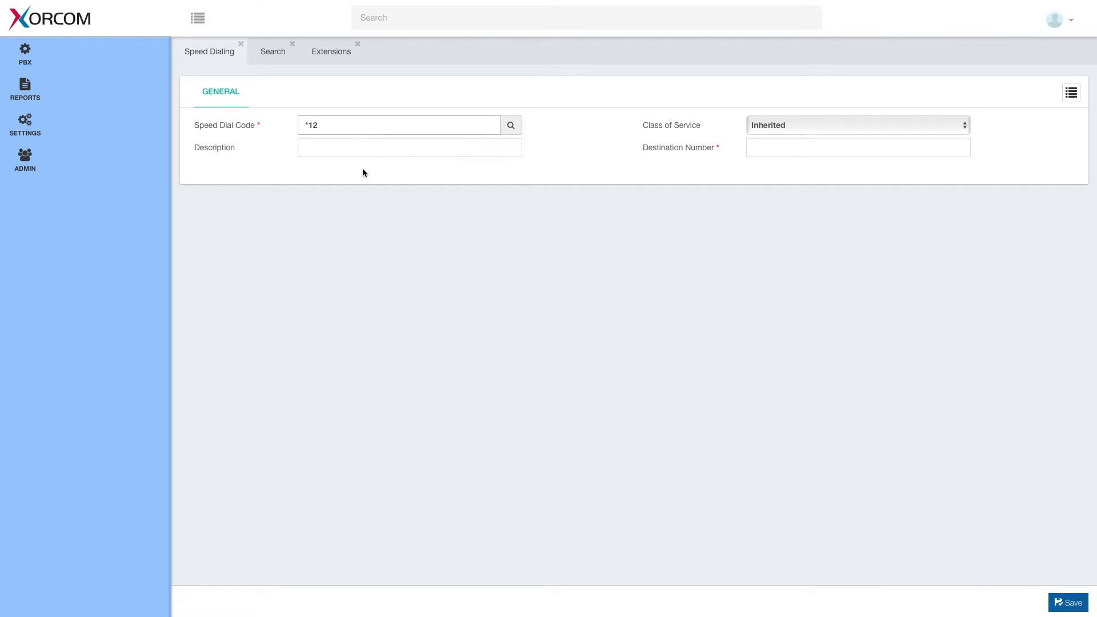
click(365, 148)
text(My Favorite Number)
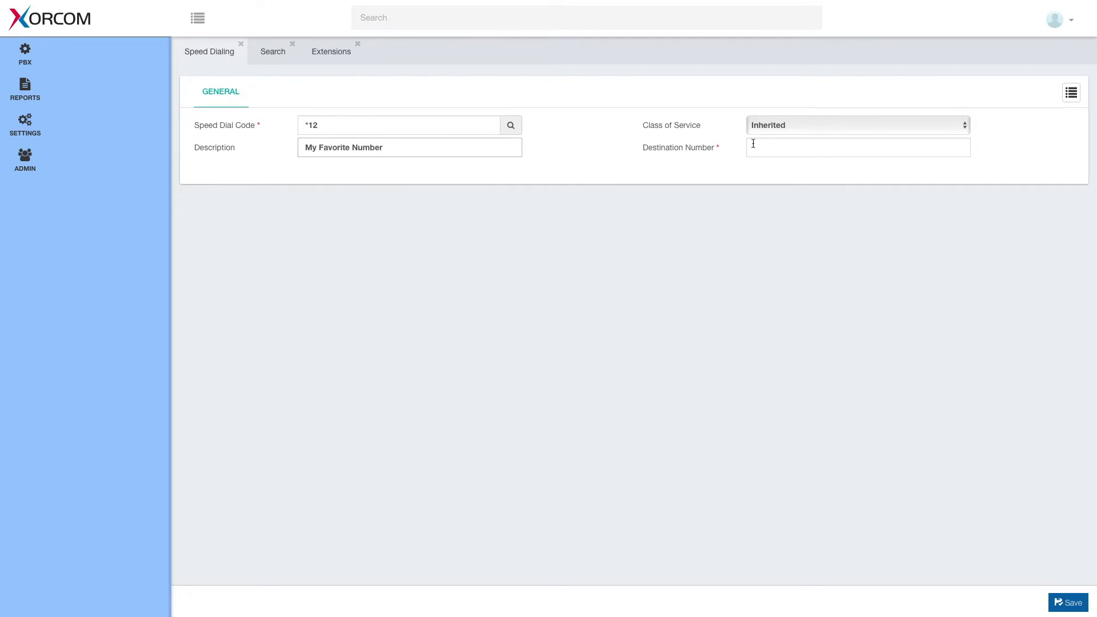
click(821, 151)
text(09809809809)
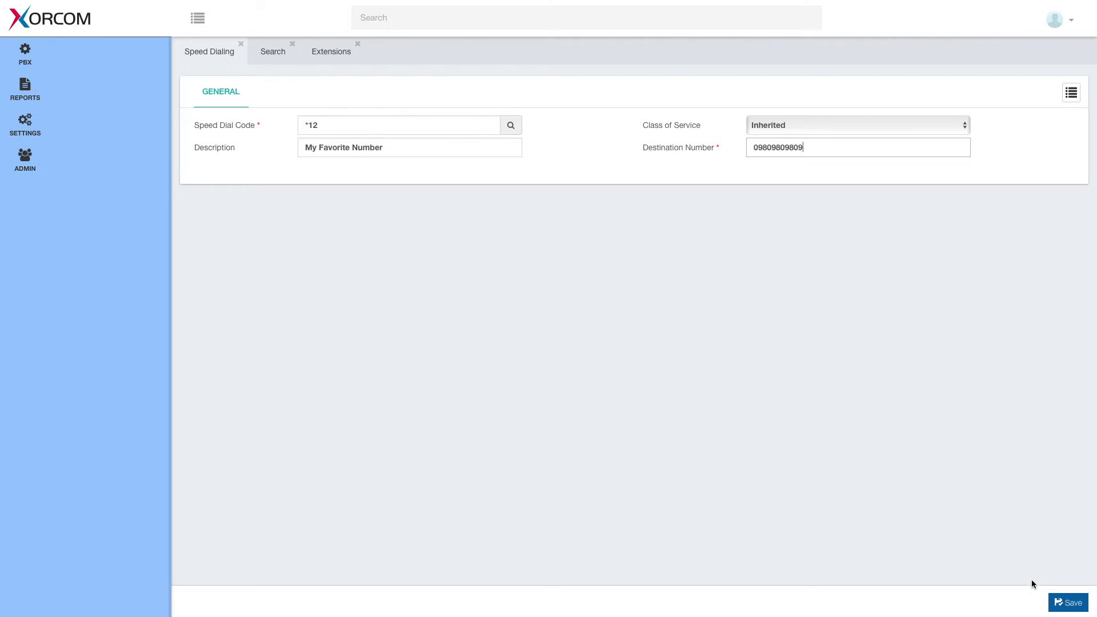
click(1069, 602)
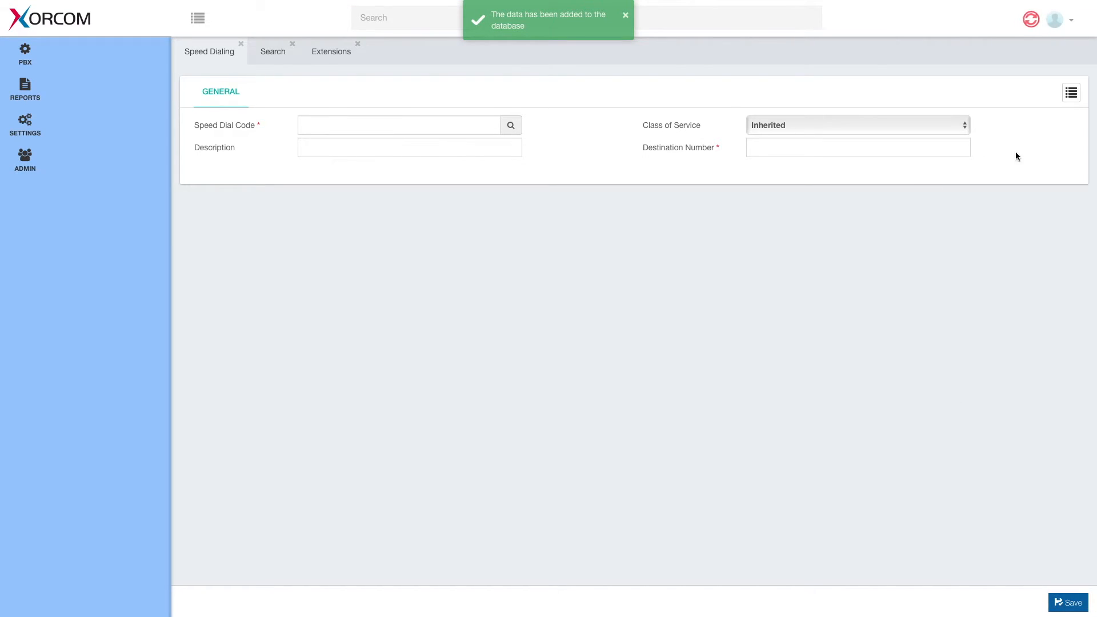
Reopen the *12 speed dial from the saved speed dials list and select its code
click(1072, 93)
click(970, 76)
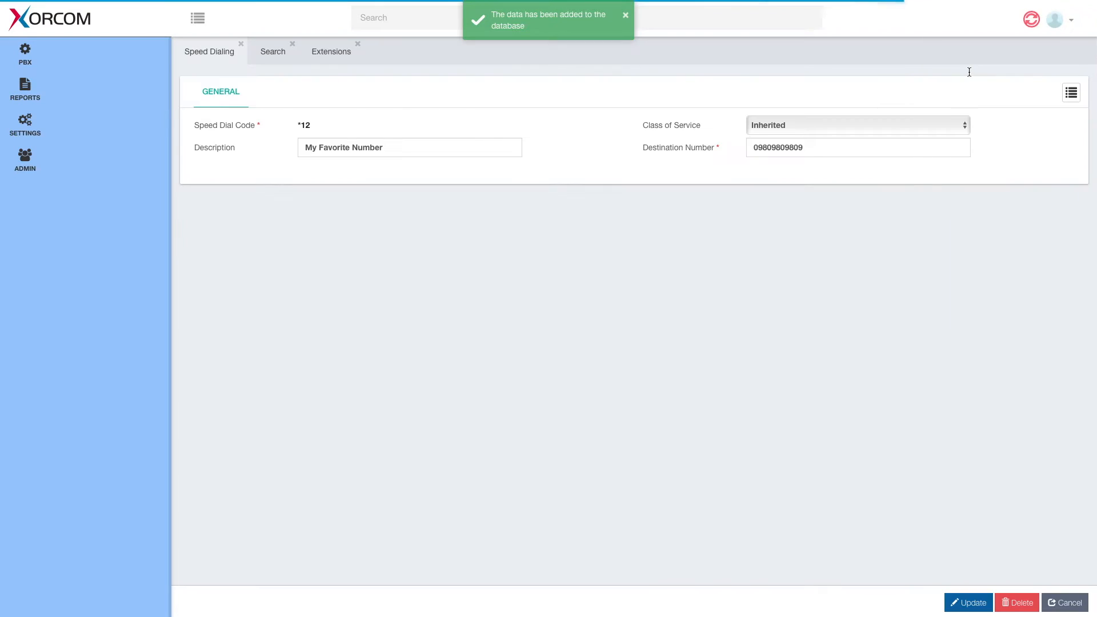
drag(296, 125, 326, 126)
Check the speed dial code help, then filter the switchboard extensions by 555
click(305, 125)
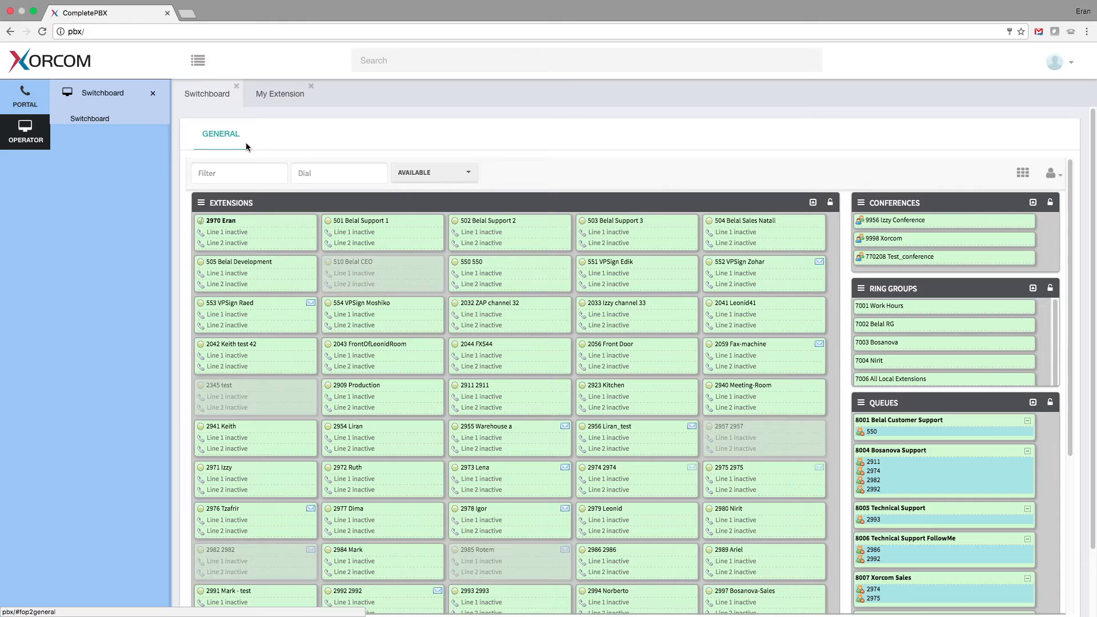
click(237, 173)
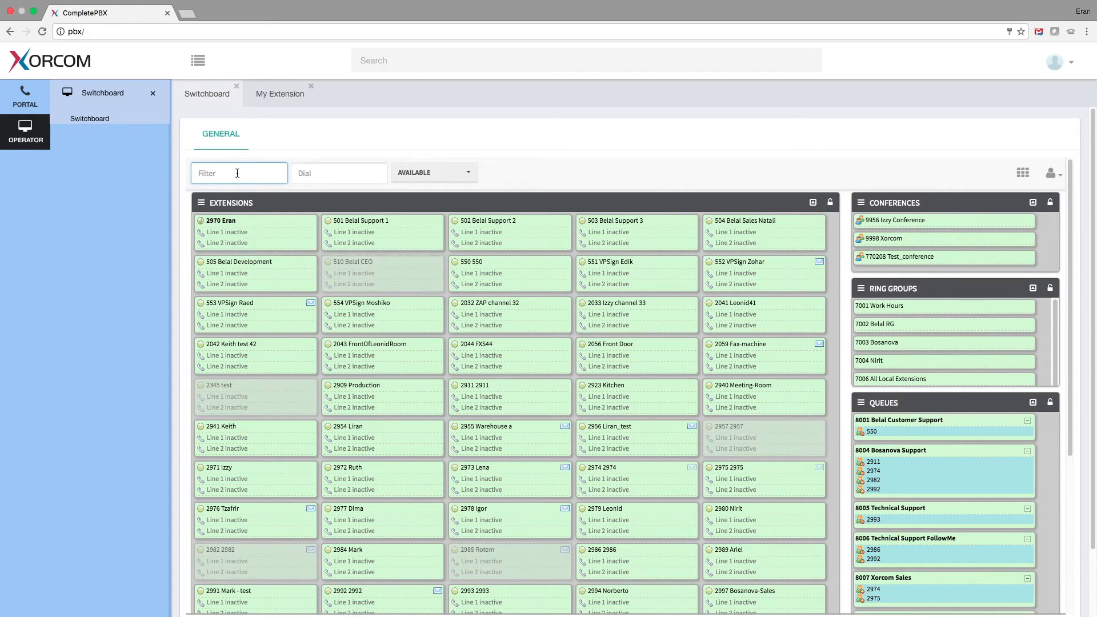
text(555)
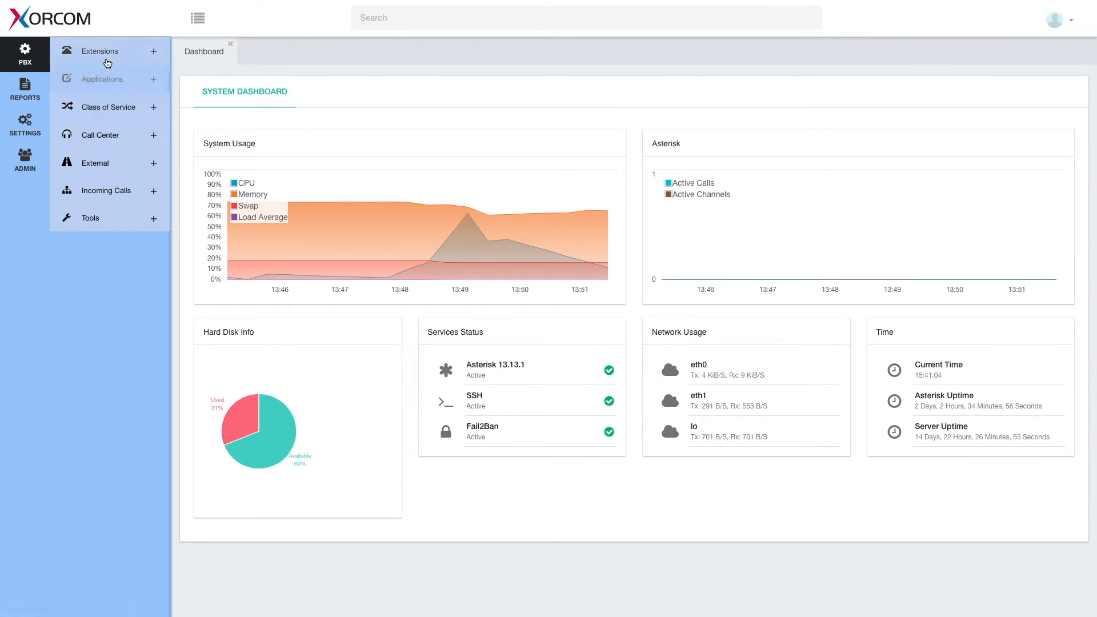
Start a new extension and change its number from 554 to 555
click(107, 63)
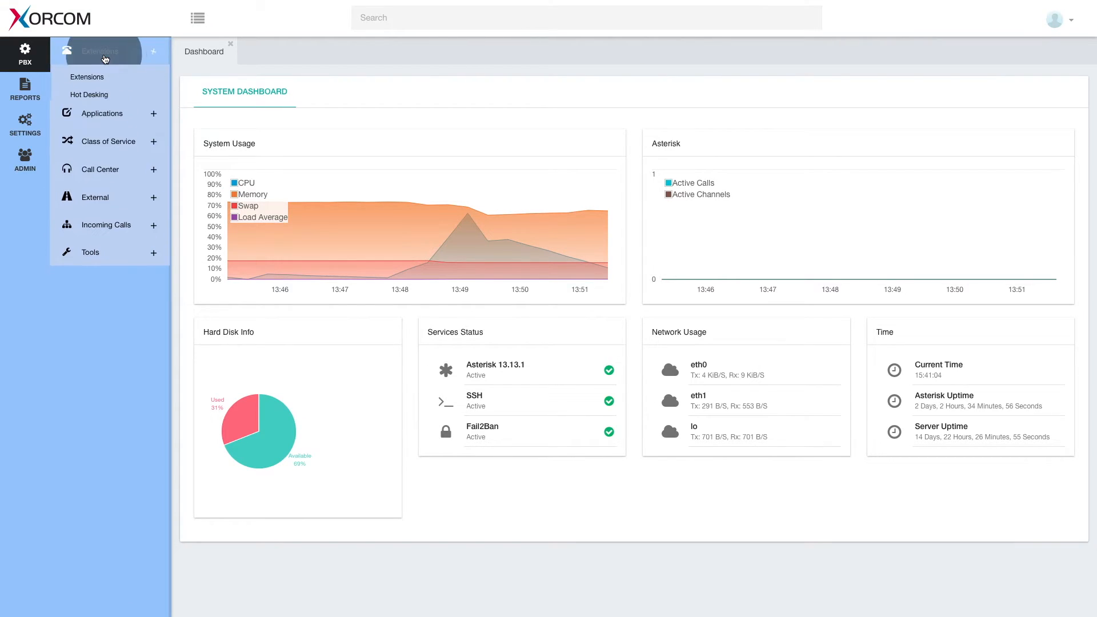
click(96, 78)
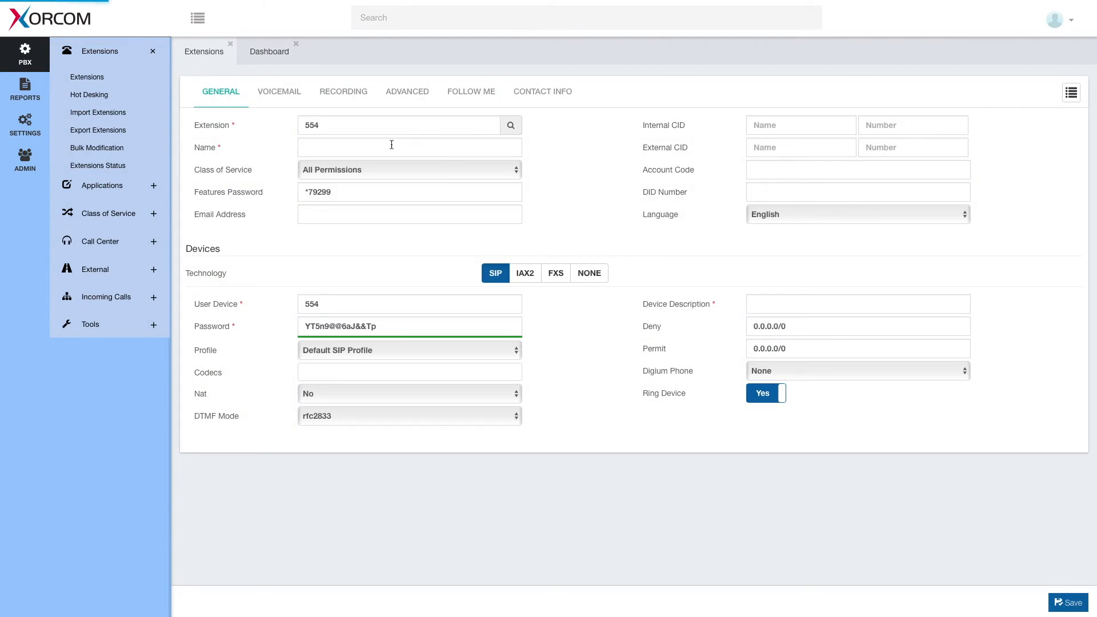
click(337, 129)
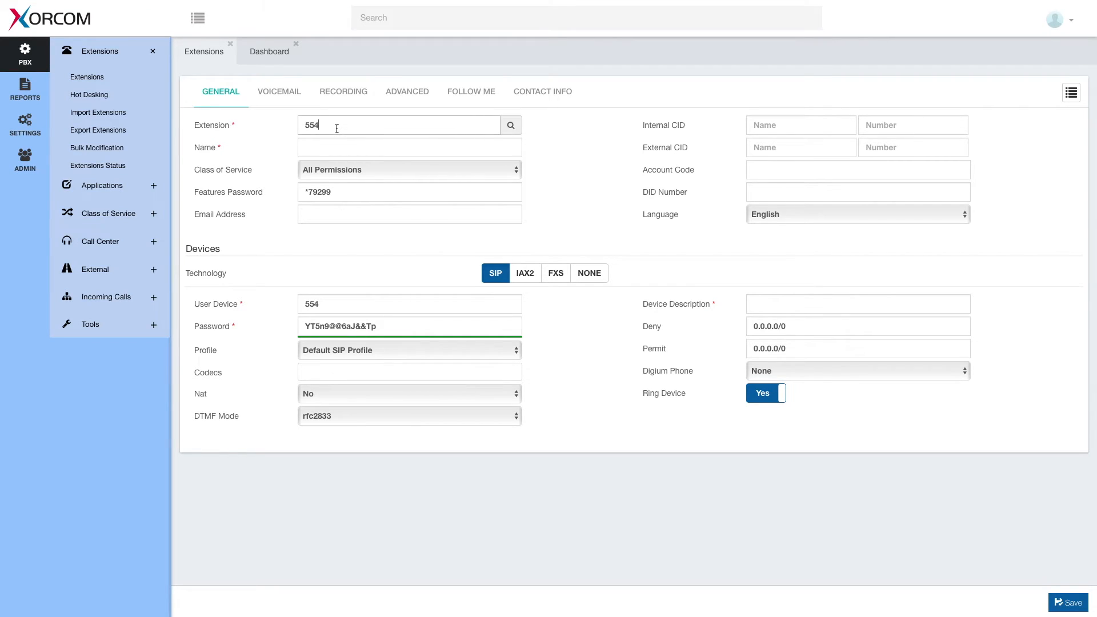
key(BackSpace)
text(5)
Name extension 555 'TEST Ext', save it, and clear the switchboard filter
click(341, 150)
text(TEST)
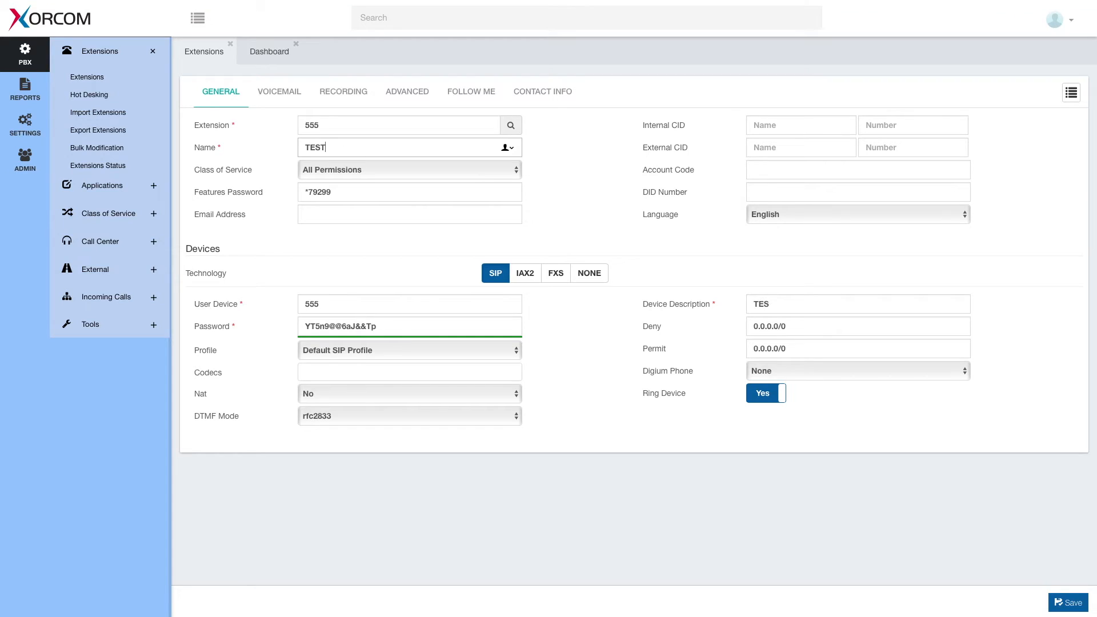
text( Ext.)
click(1071, 604)
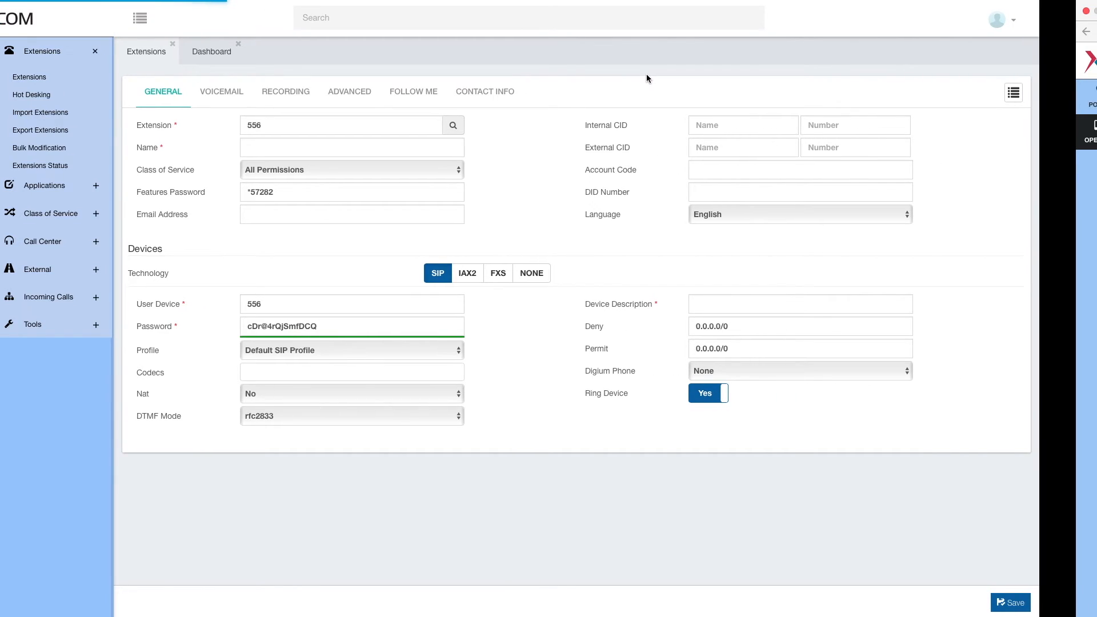
key(BackSpace)
key(BackSpace)
key(BackSpace)
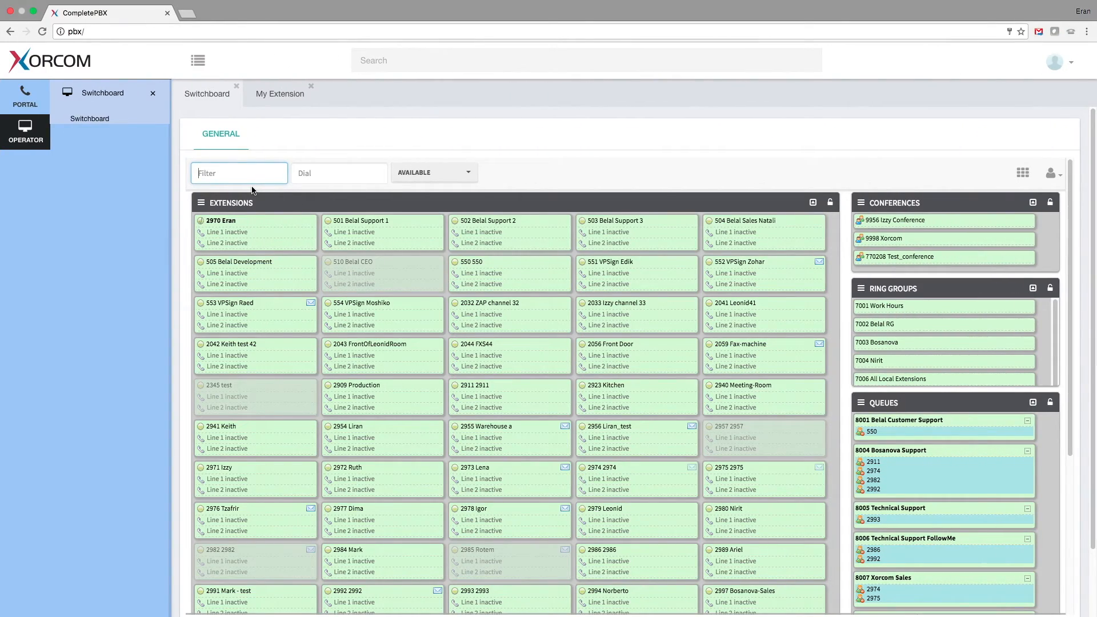
Reload the switchboard and filter it for 555 to show TEST Ext
key(Return)
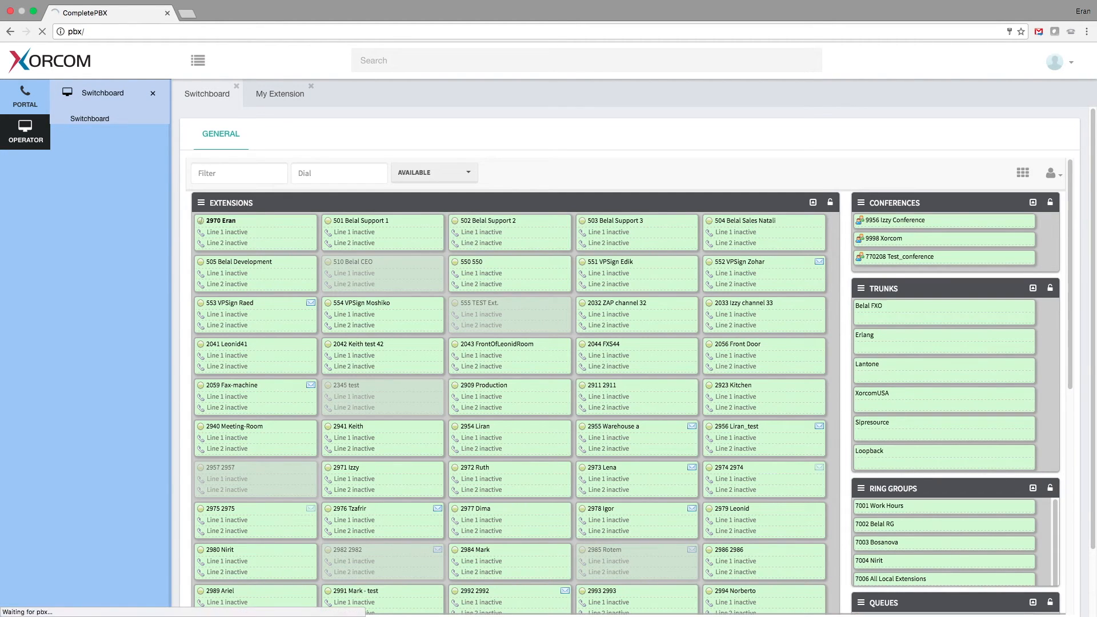
click(213, 174)
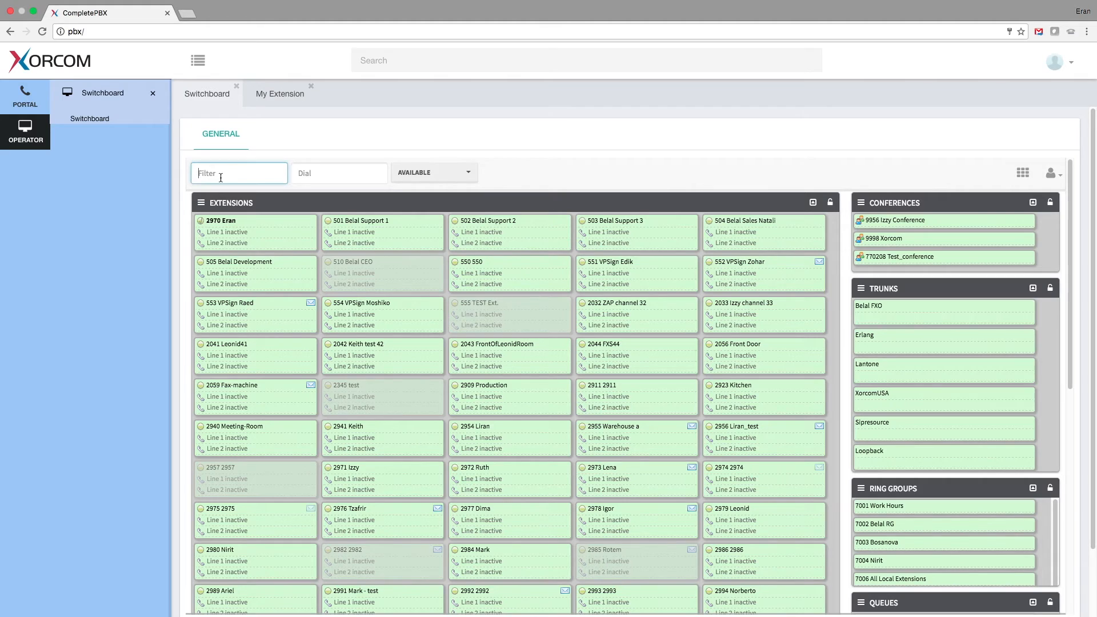
text(555)
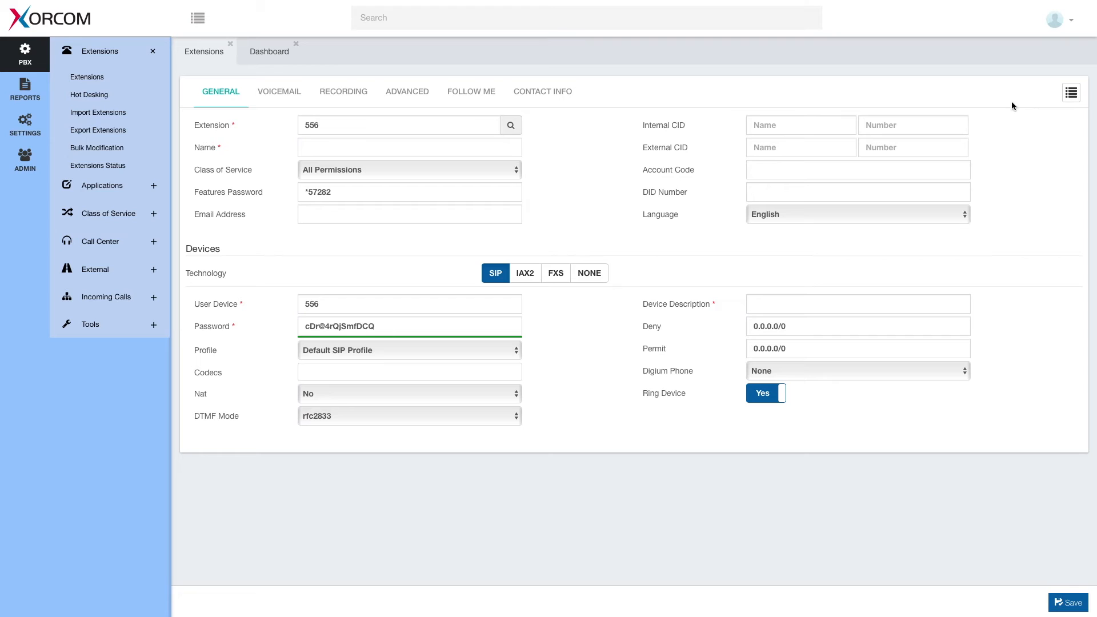
Search the extensions and open the 555 TEST Ext. record
click(637, 16)
text(556)
key(Return)
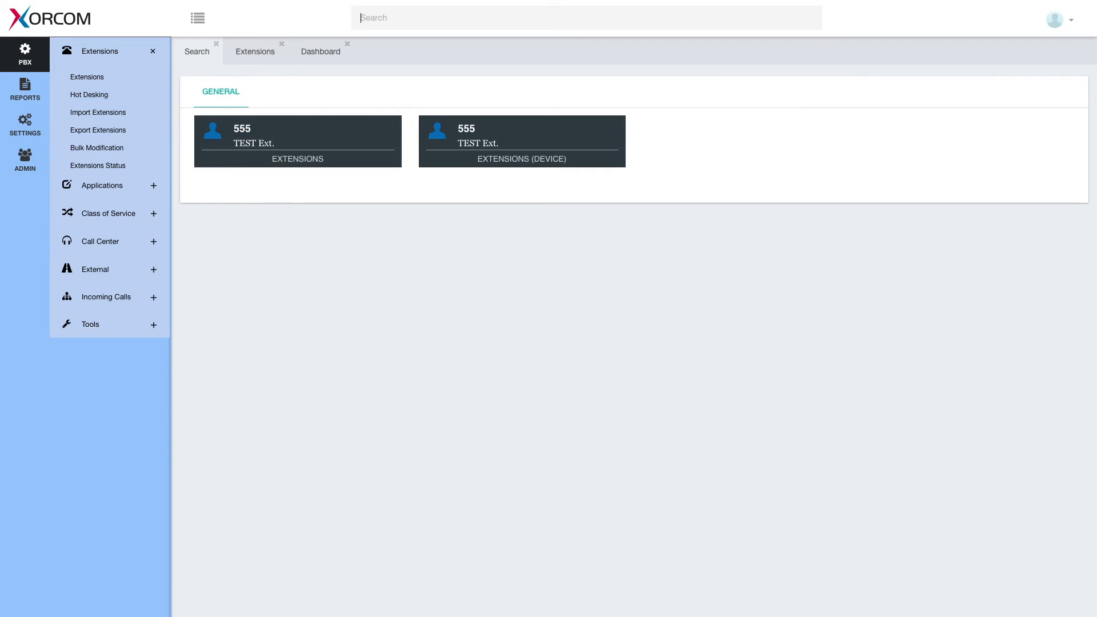
click(272, 140)
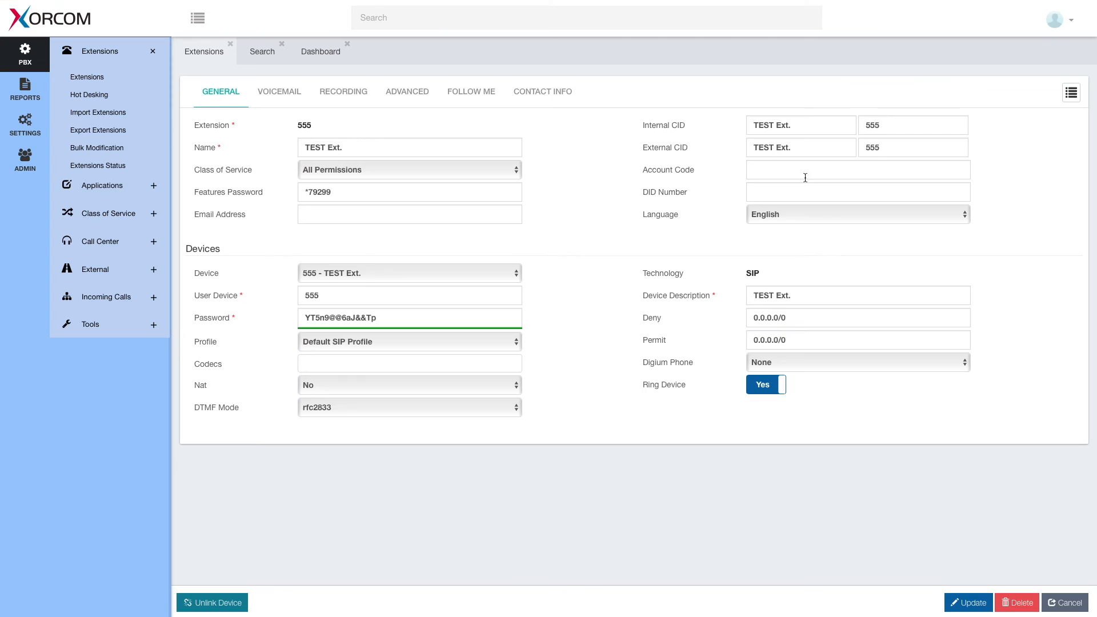
Delete extension 555, confirm, apply the configuration changes and dismiss the notification
click(1015, 604)
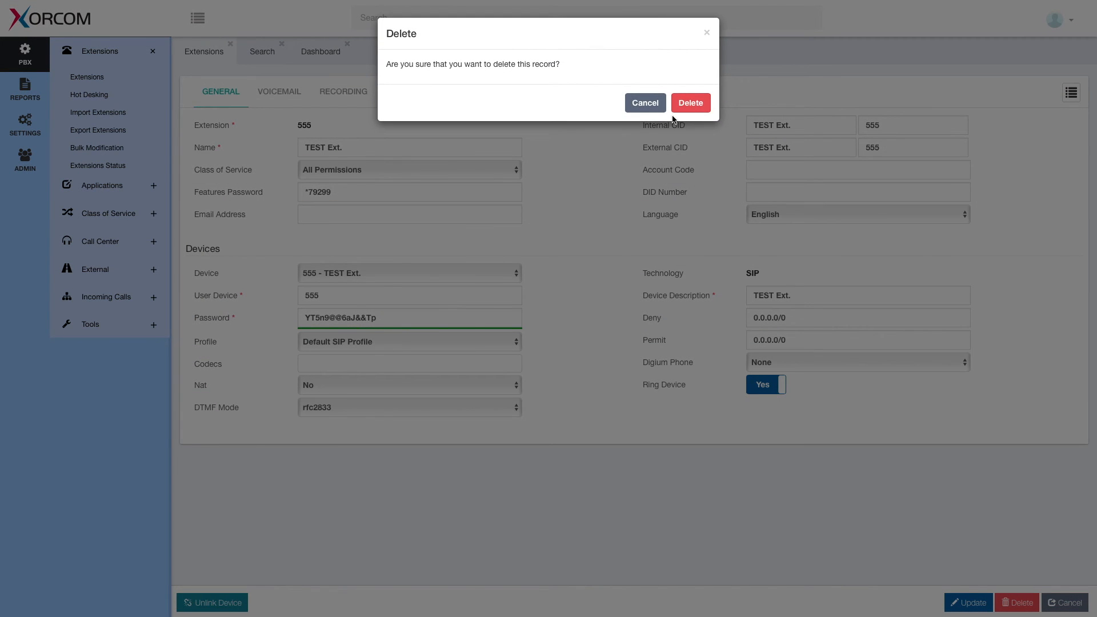
click(688, 105)
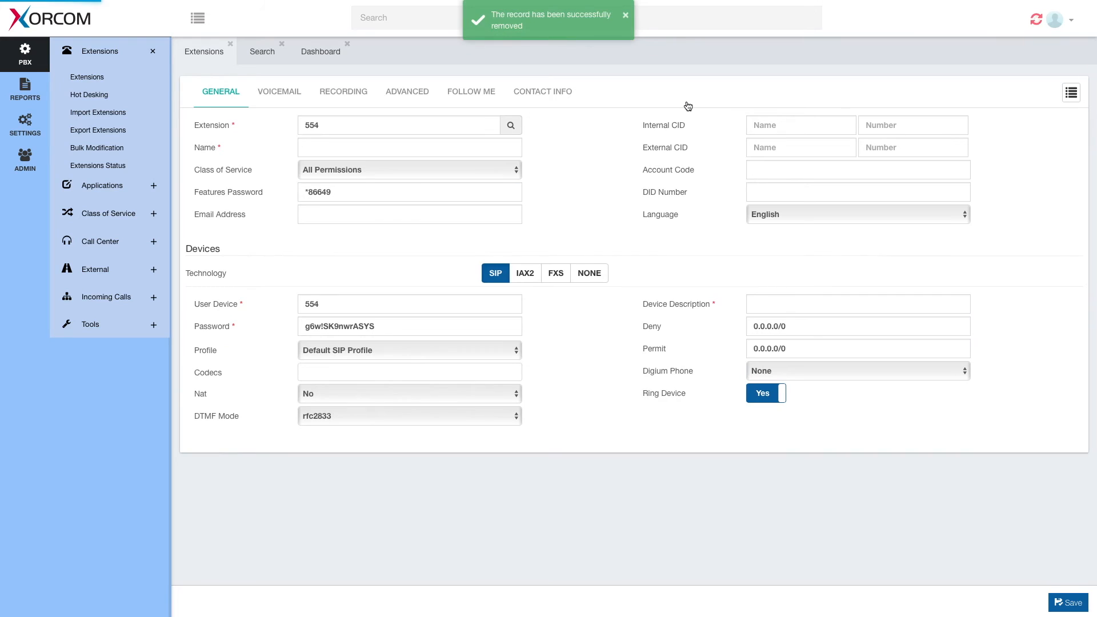
click(1032, 21)
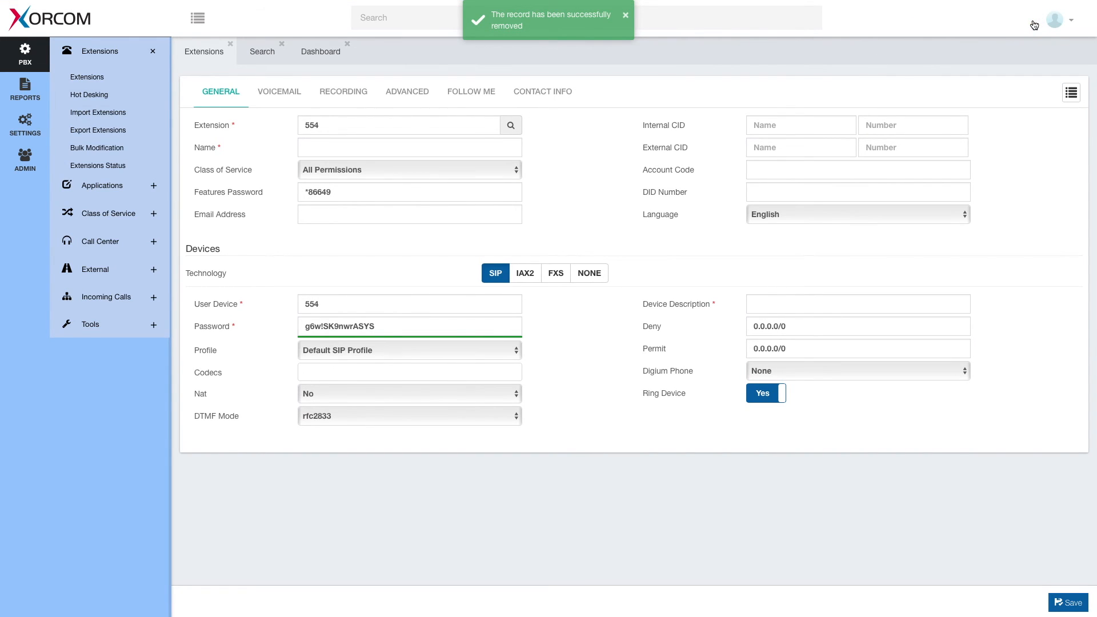
click(627, 17)
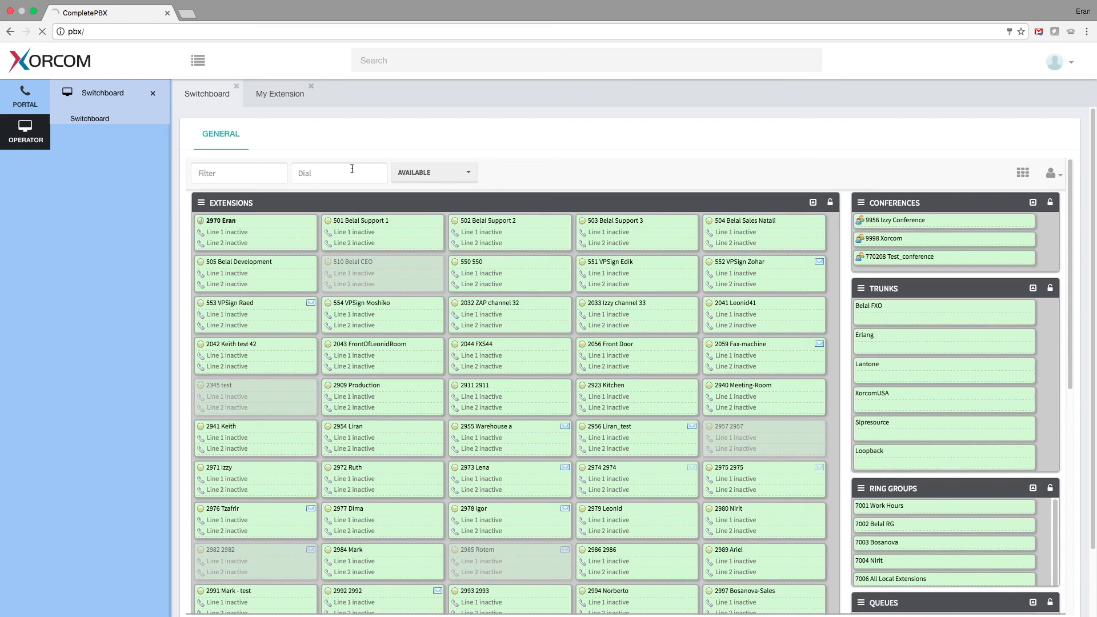
Filter the switchboard for 555 to confirm only 2970 remains
click(253, 180)
text(555)
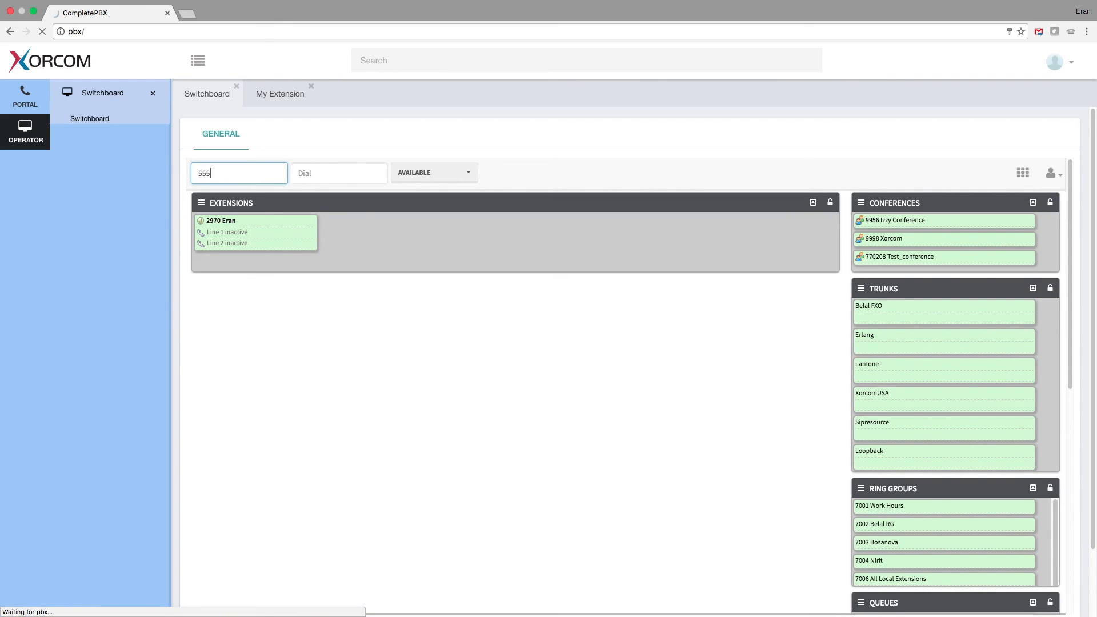